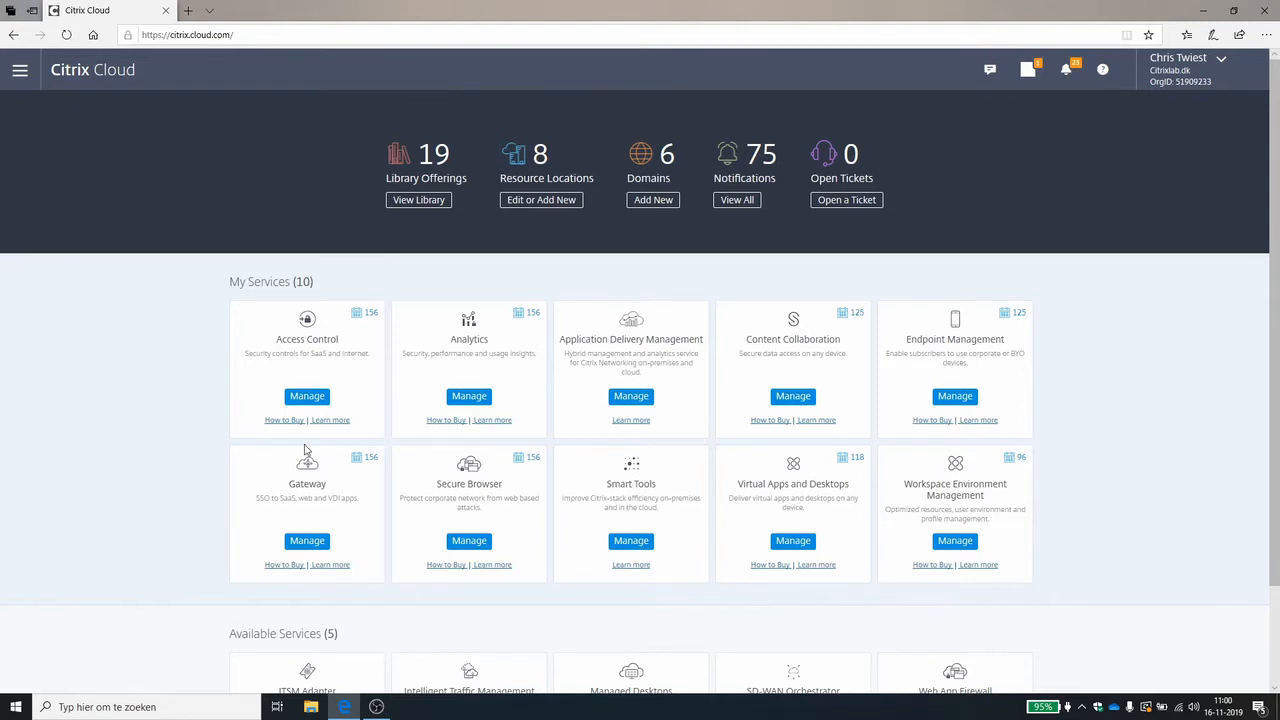
# From the Gateway Service's Virtual Apps and Desktops configuration, start adding an on-premises site of type Virtual Apps and Desktops.
pyautogui.click(316, 542)
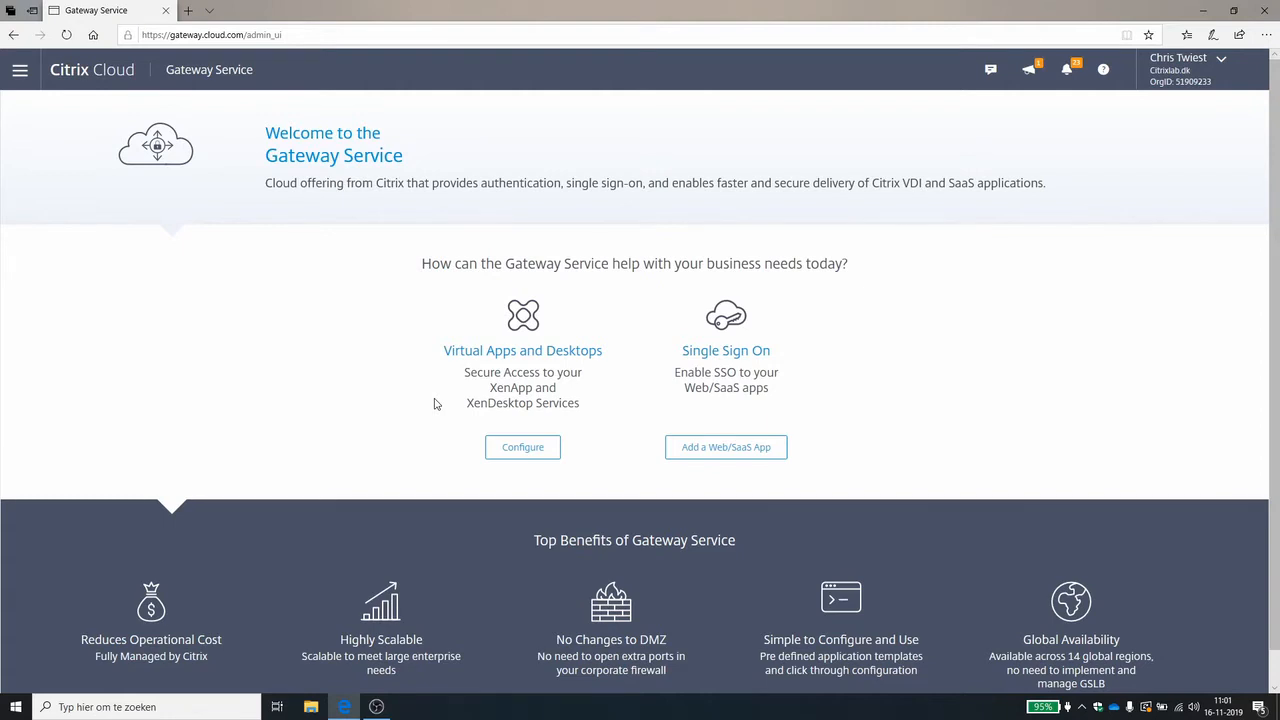
pyautogui.click(521, 449)
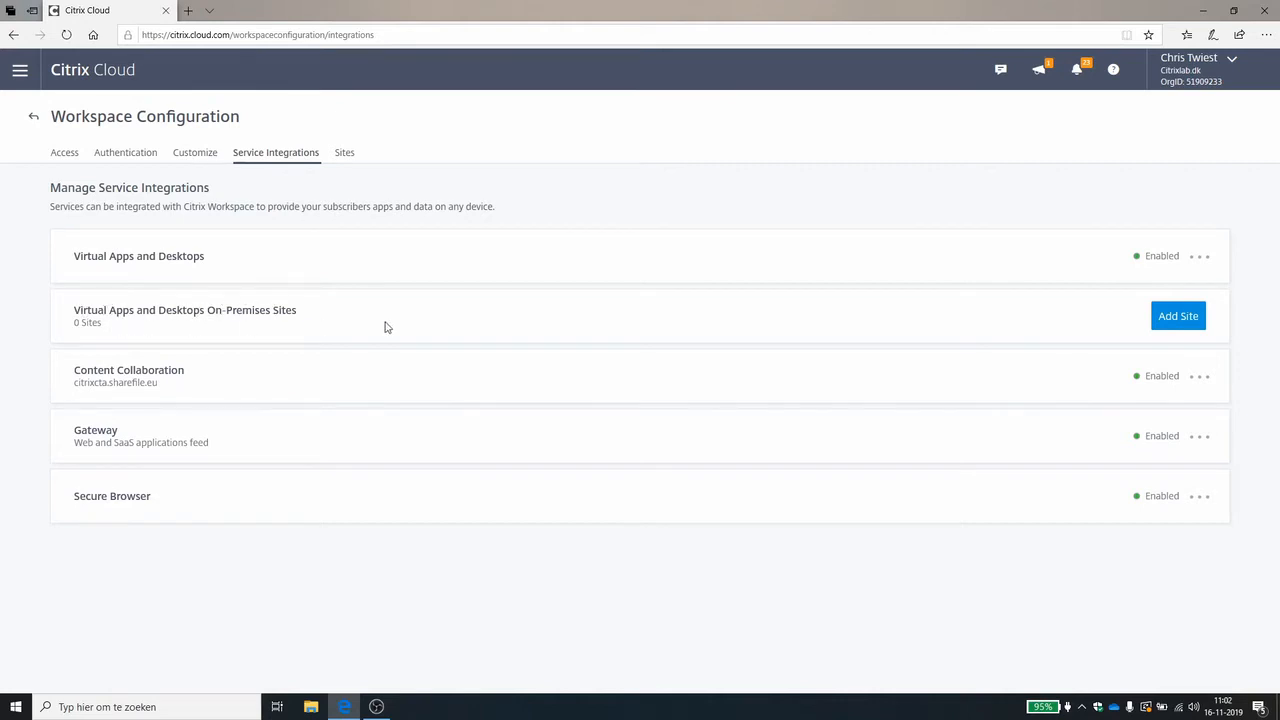
pyautogui.click(1174, 320)
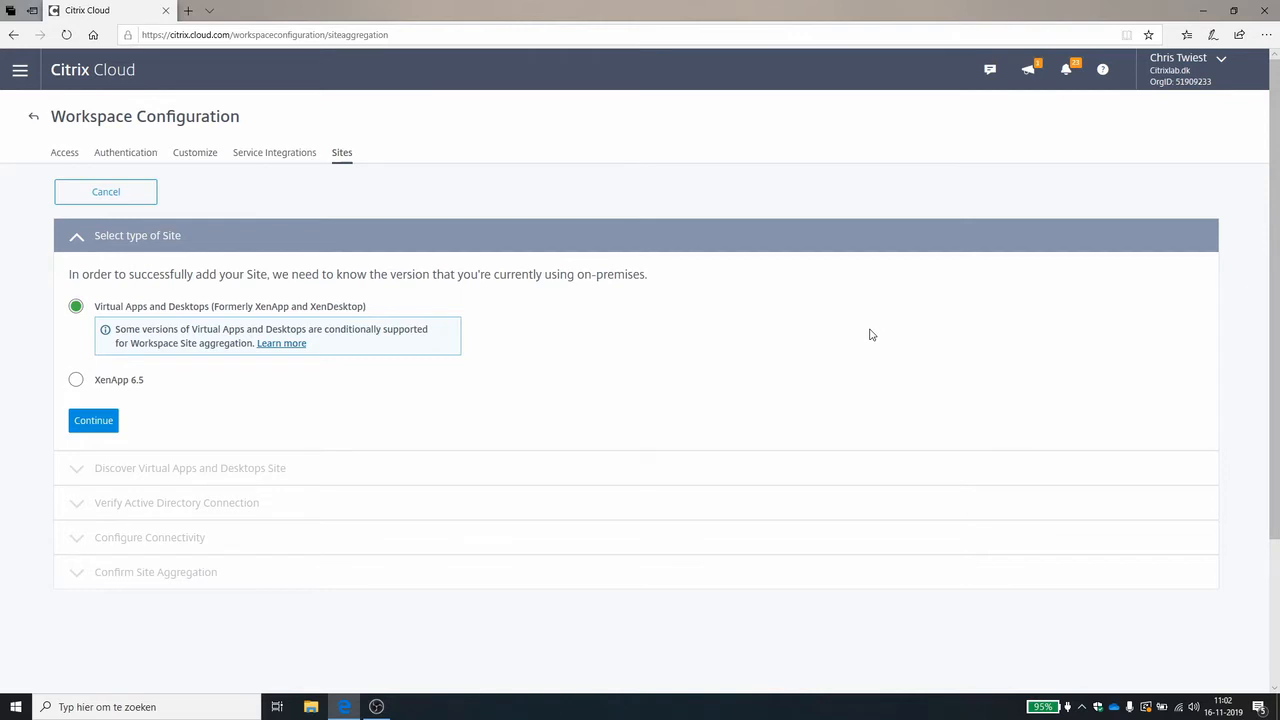
pyautogui.click(86, 420)
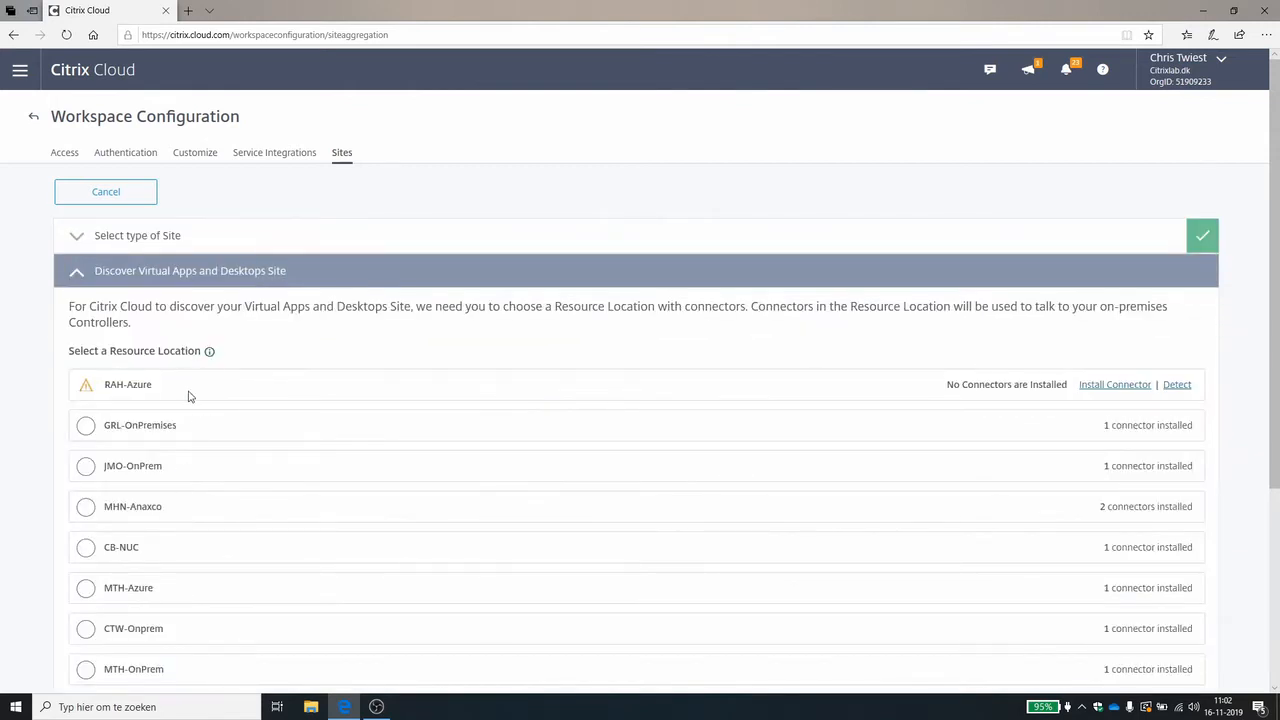
# Choose the CTW-Onprem resource location and discover the site using controller address dtnctx01.dtncomputers.nl.
pyautogui.scroll(-1, 188, 402)
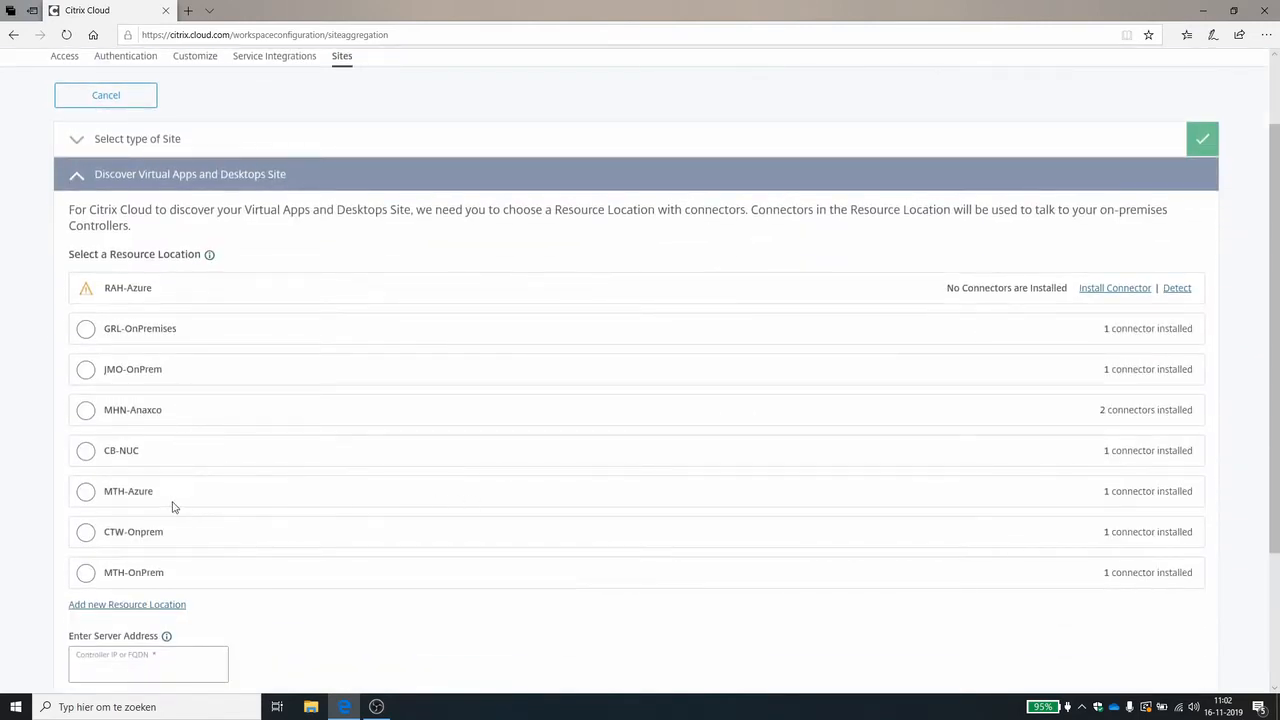
pyautogui.click(86, 531)
pyautogui.scroll(-2, 289, 492)
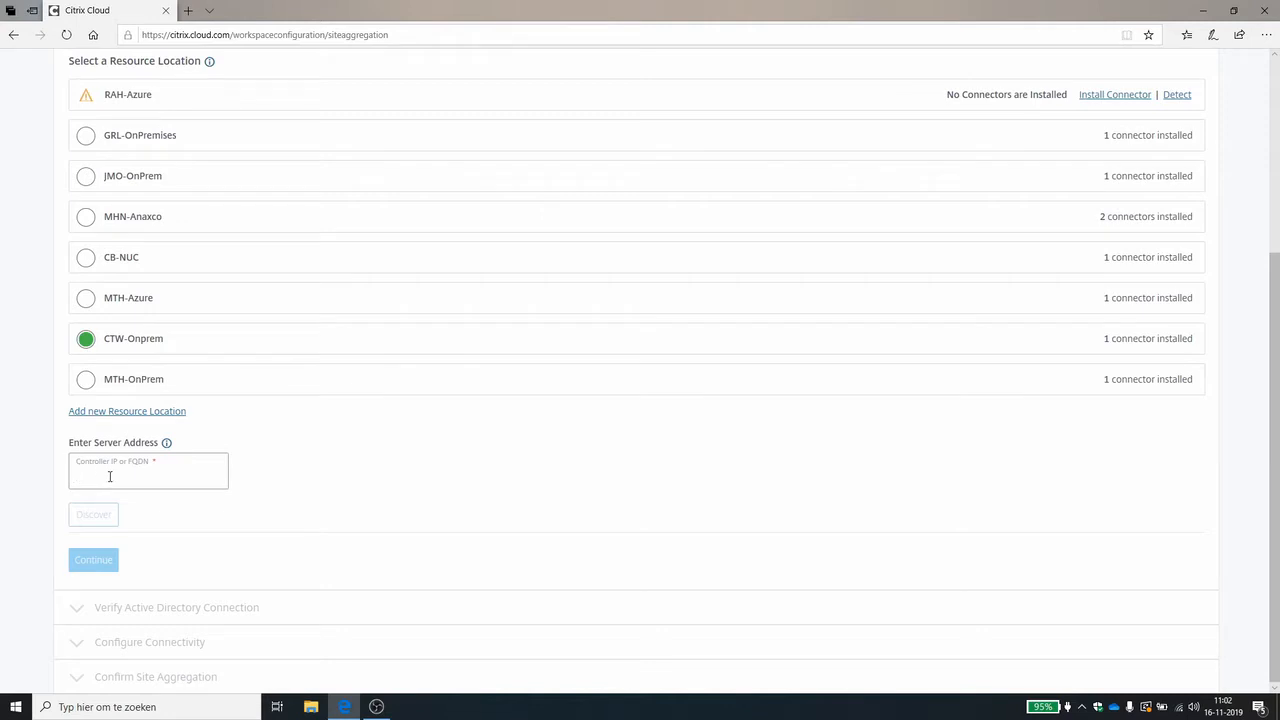
pyautogui.write('dtnctx01.dtncomputers.nl')
pyautogui.click(93, 514)
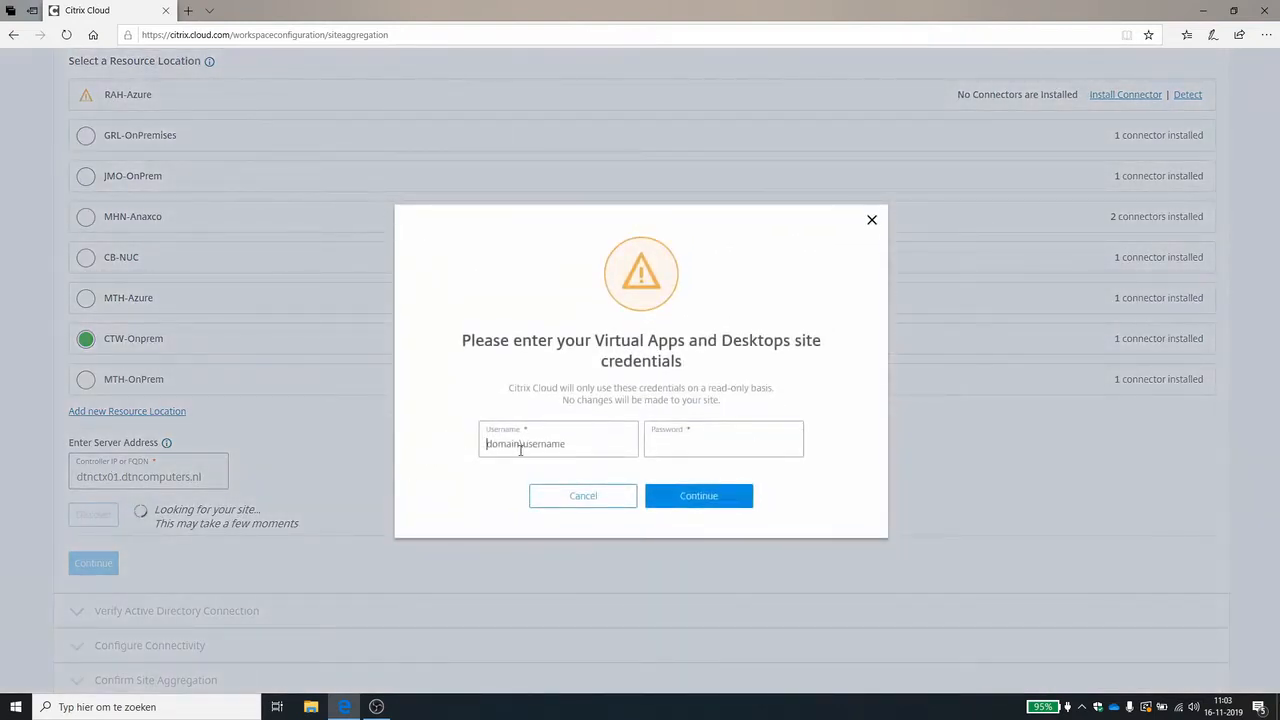
# Submit the site's domain username and account password, dismiss the browser's offer to save it, and accept the discovered site.
pyautogui.write('dtncomputers\\administratorc')
pyautogui.press('BackSpace')
pyautogui.press('Tab')
pyautogui.write('********')
pyautogui.click(726, 496)
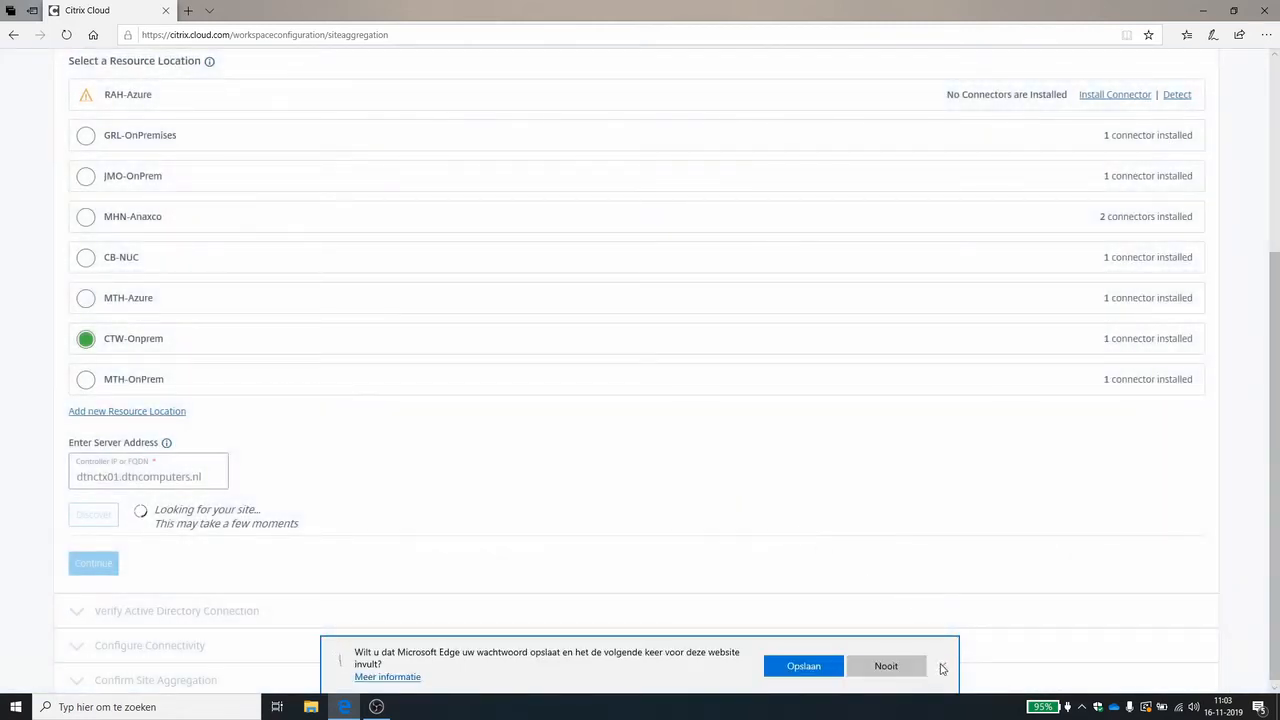
pyautogui.click(938, 665)
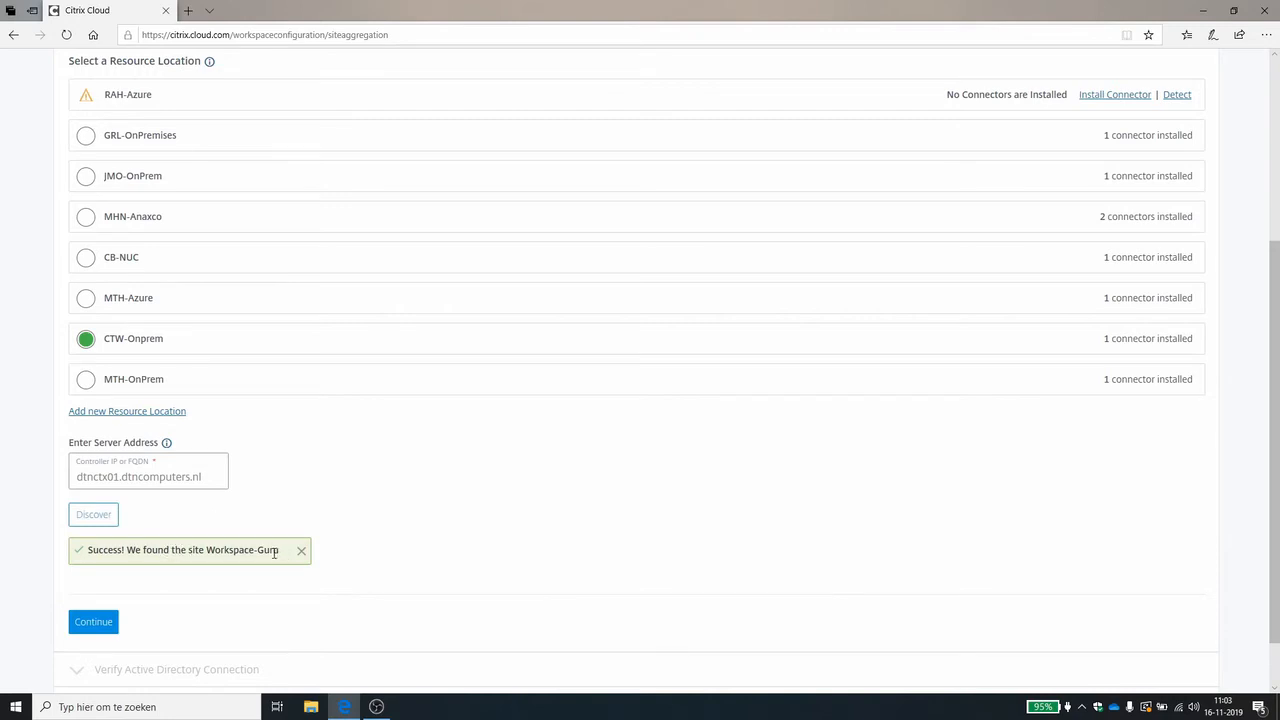
pyautogui.click(100, 627)
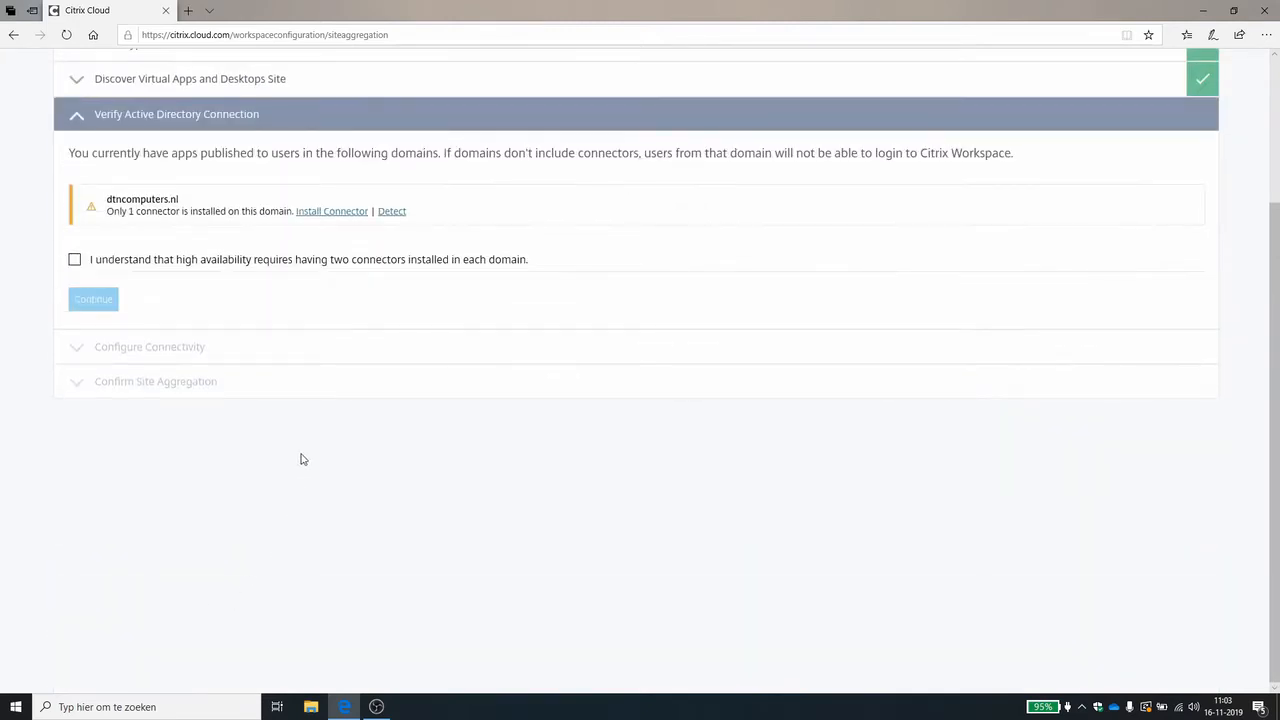
# Acknowledge the two-connector requirement for the domain and resource location, keep Gateway Service connectivity, and save the site aggregation.
pyautogui.click(75, 260)
pyautogui.click(93, 300)
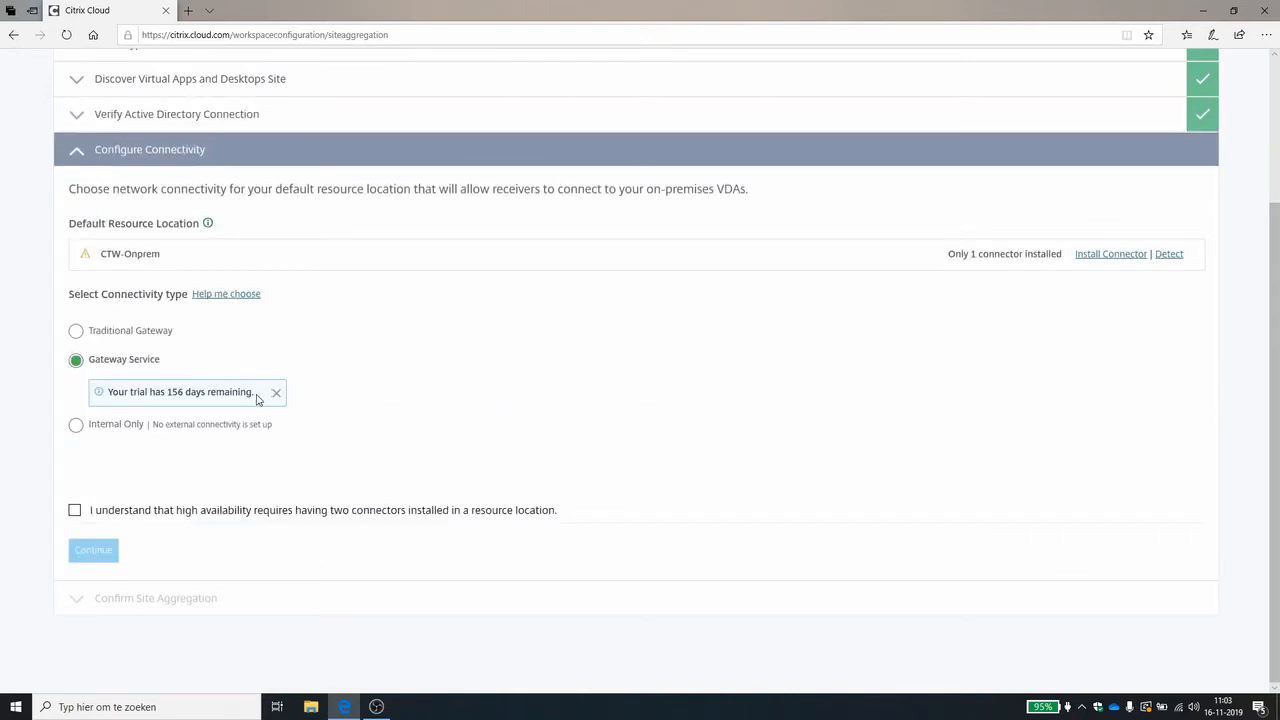
pyautogui.click(74, 510)
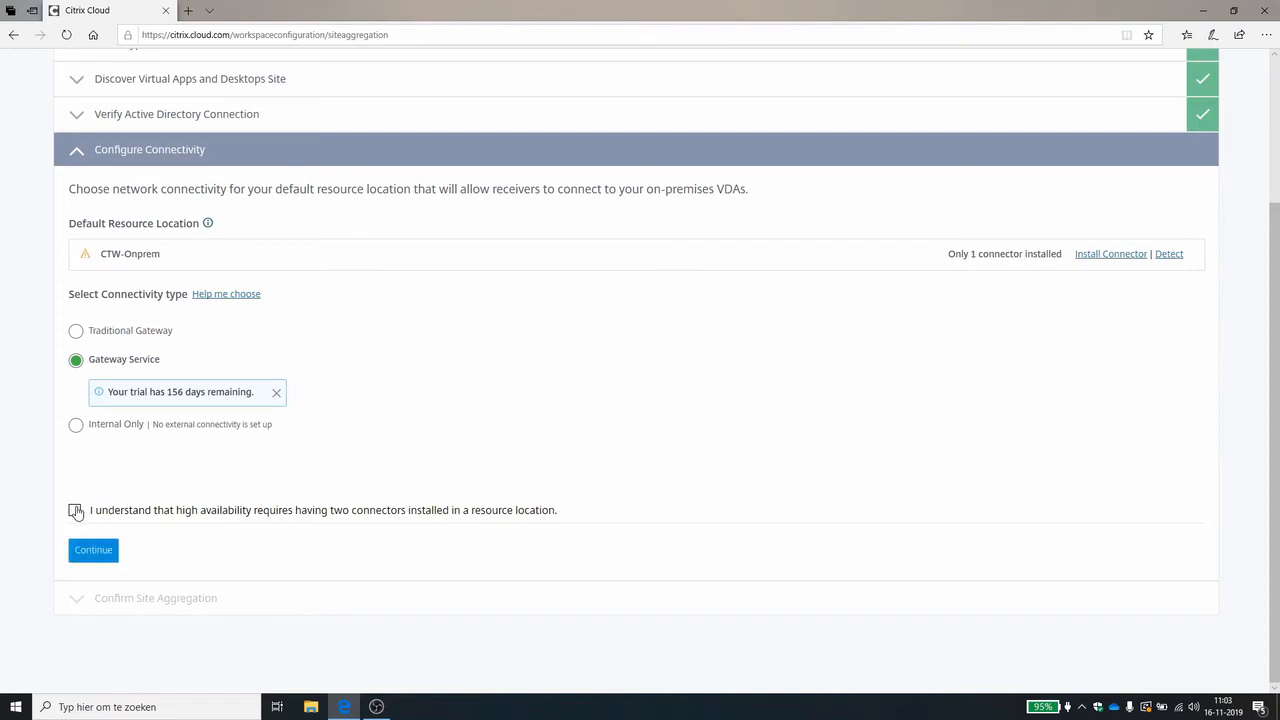
pyautogui.click(104, 556)
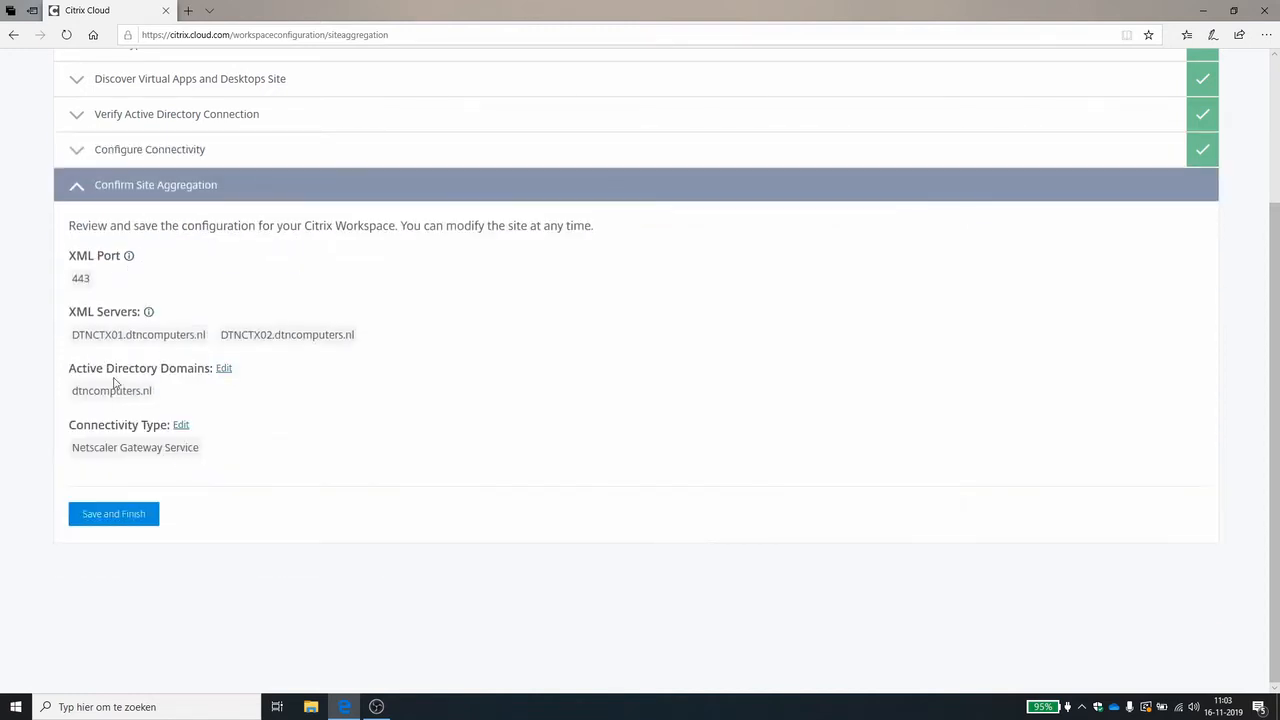
pyautogui.click(130, 513)
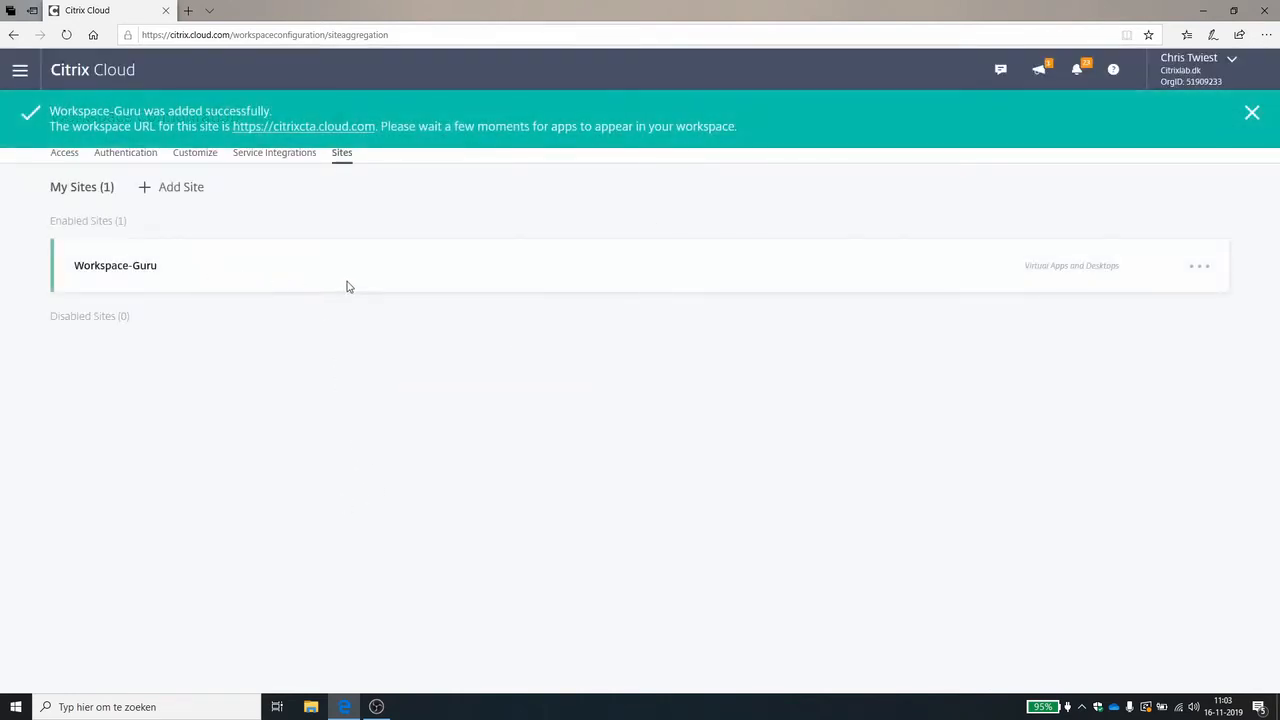
# Enable the Virtual Apps and Desktops On-Premises Sites service integration for Citrix Workspace.
pyautogui.click(280, 158)
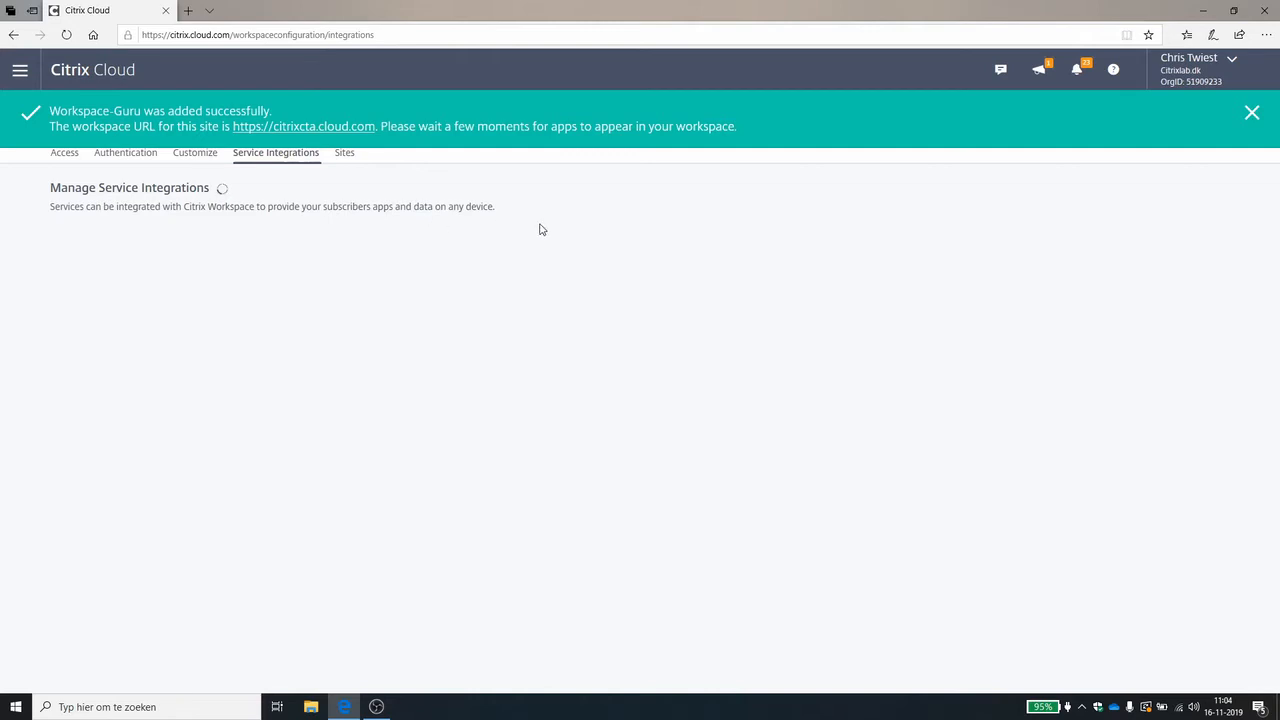
pyautogui.click(1255, 114)
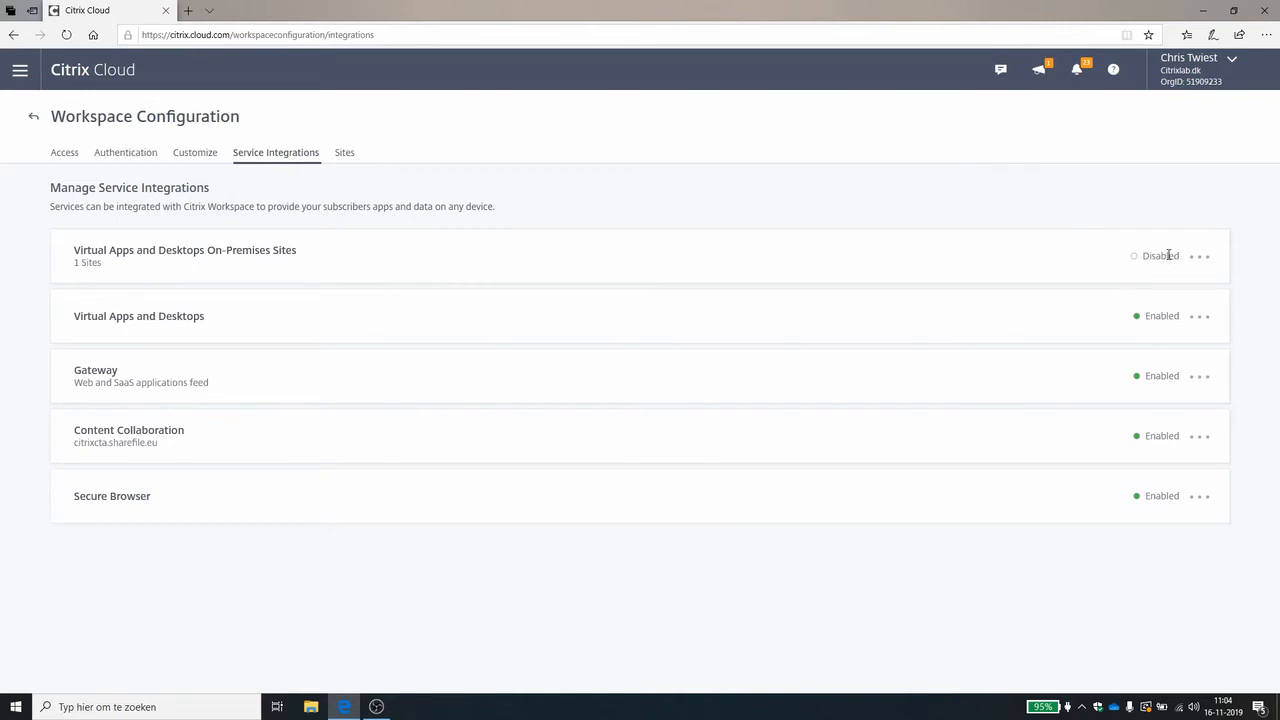
pyautogui.click(1202, 258)
pyautogui.click(1201, 279)
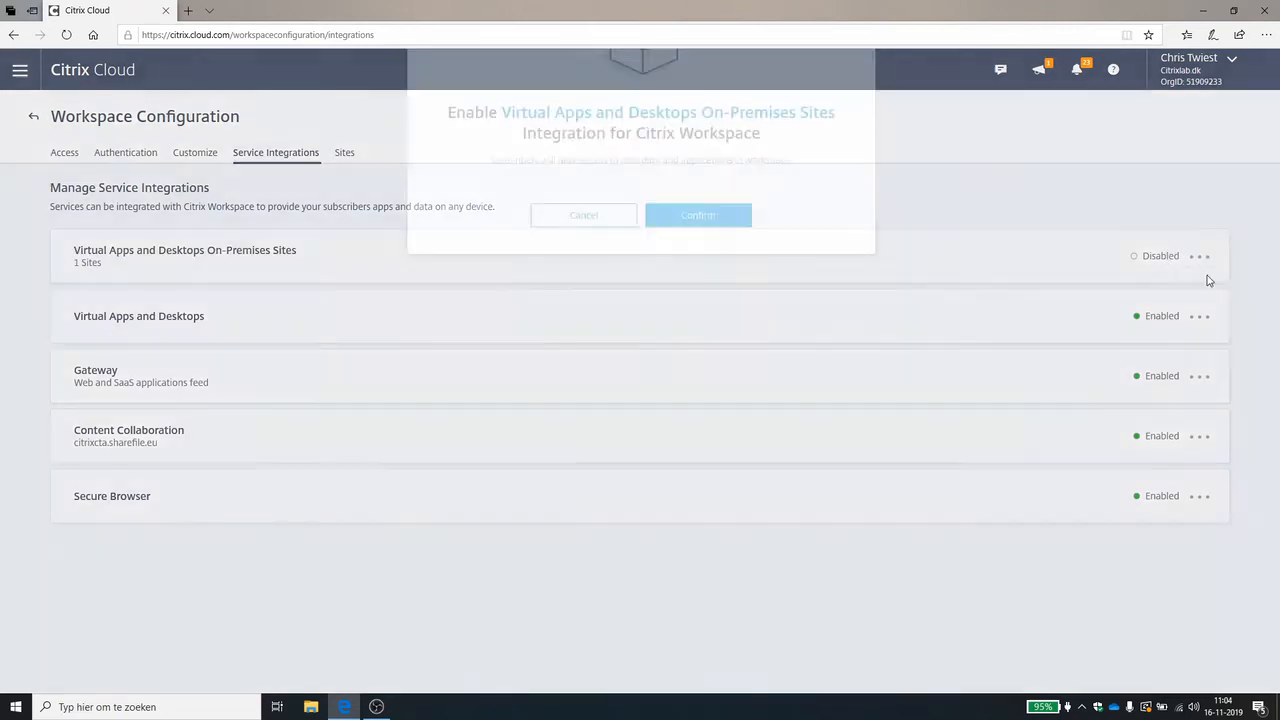
pyautogui.click(700, 474)
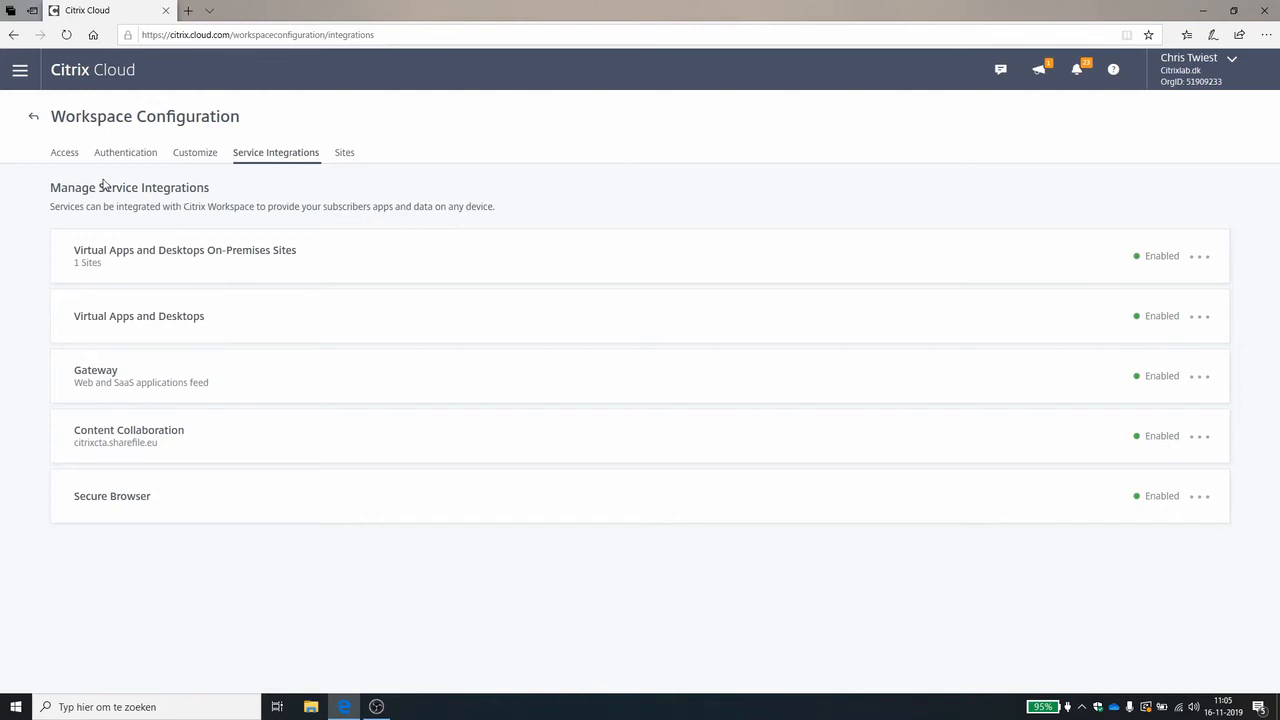
# Return to the Gateway Service and start adding a Web/SaaS app for single sign-on.
pyautogui.click(21, 72)
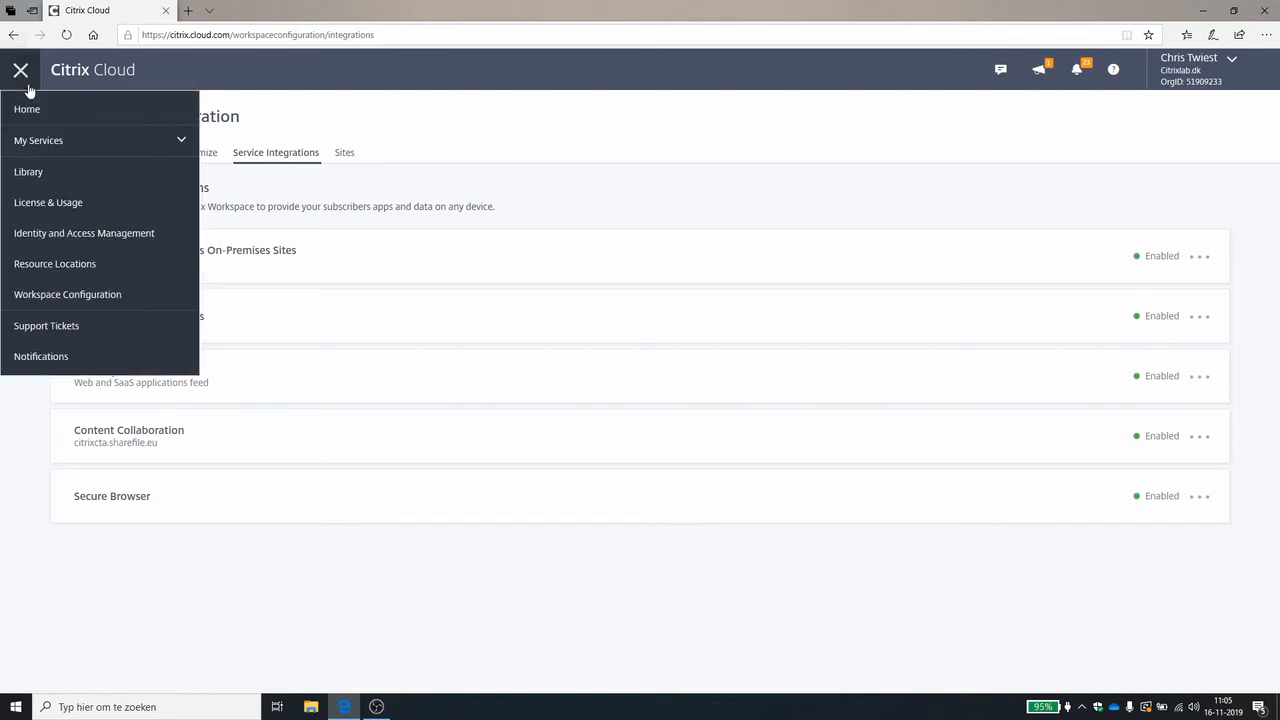
pyautogui.click(85, 148)
pyautogui.click(66, 327)
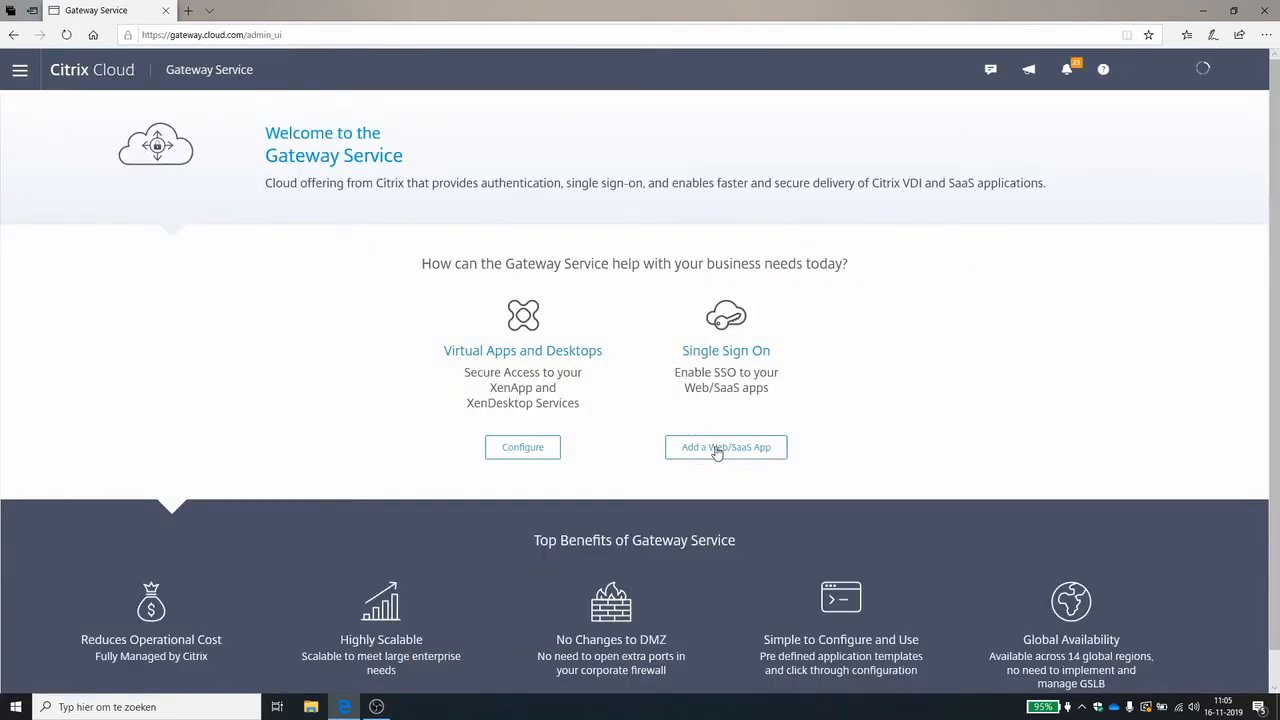
pyautogui.click(716, 452)
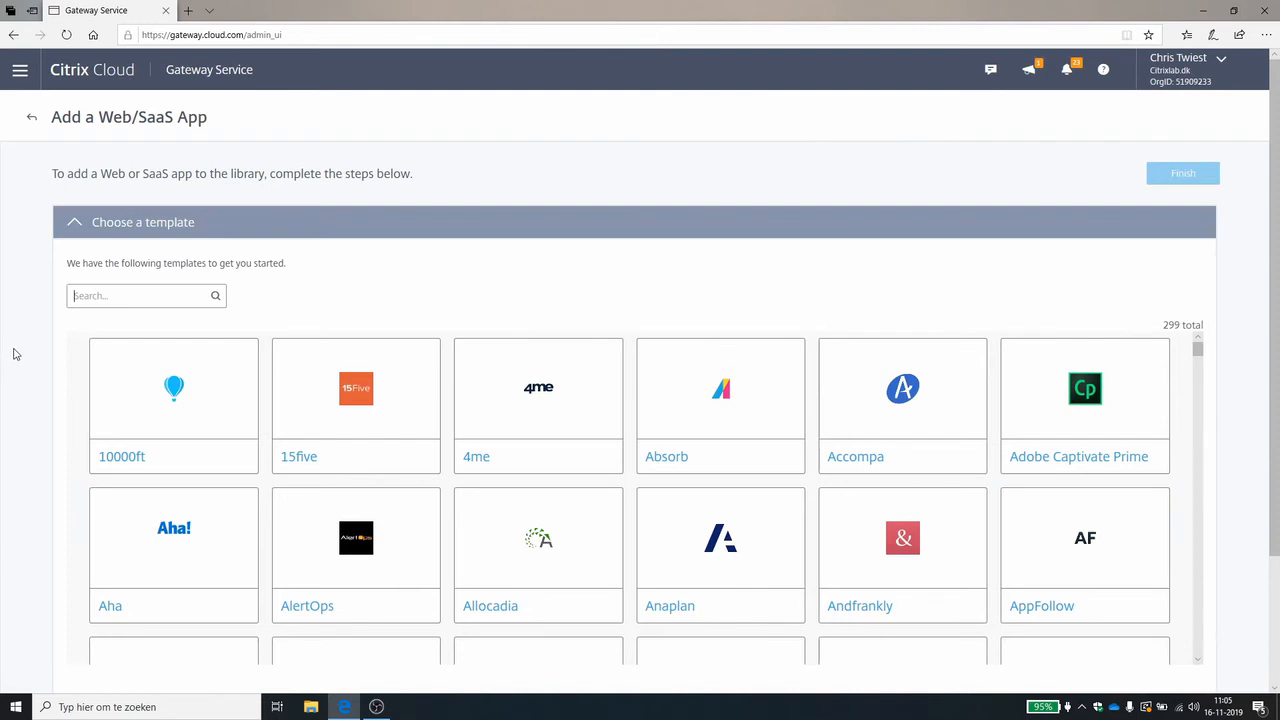
# Search the app templates for "work" and skip the template choice.
pyautogui.scroll(-1, 12, 354)
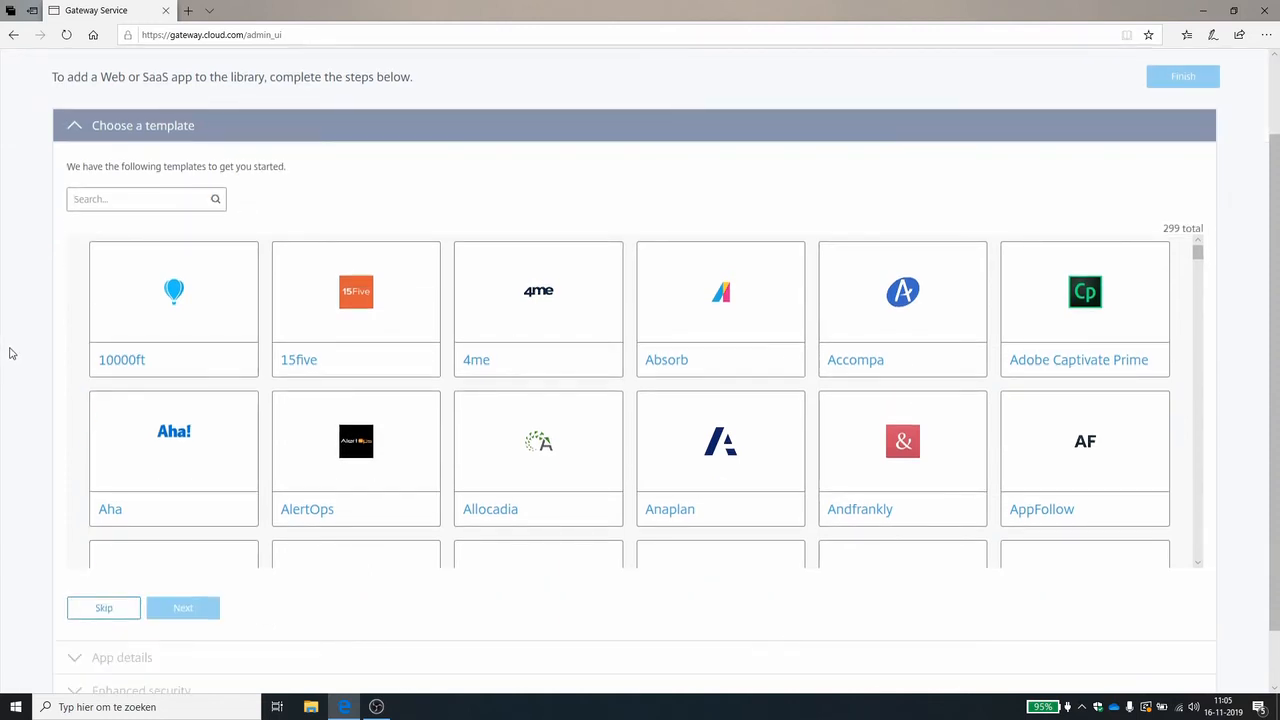
pyautogui.click(151, 198)
pyautogui.write('work')
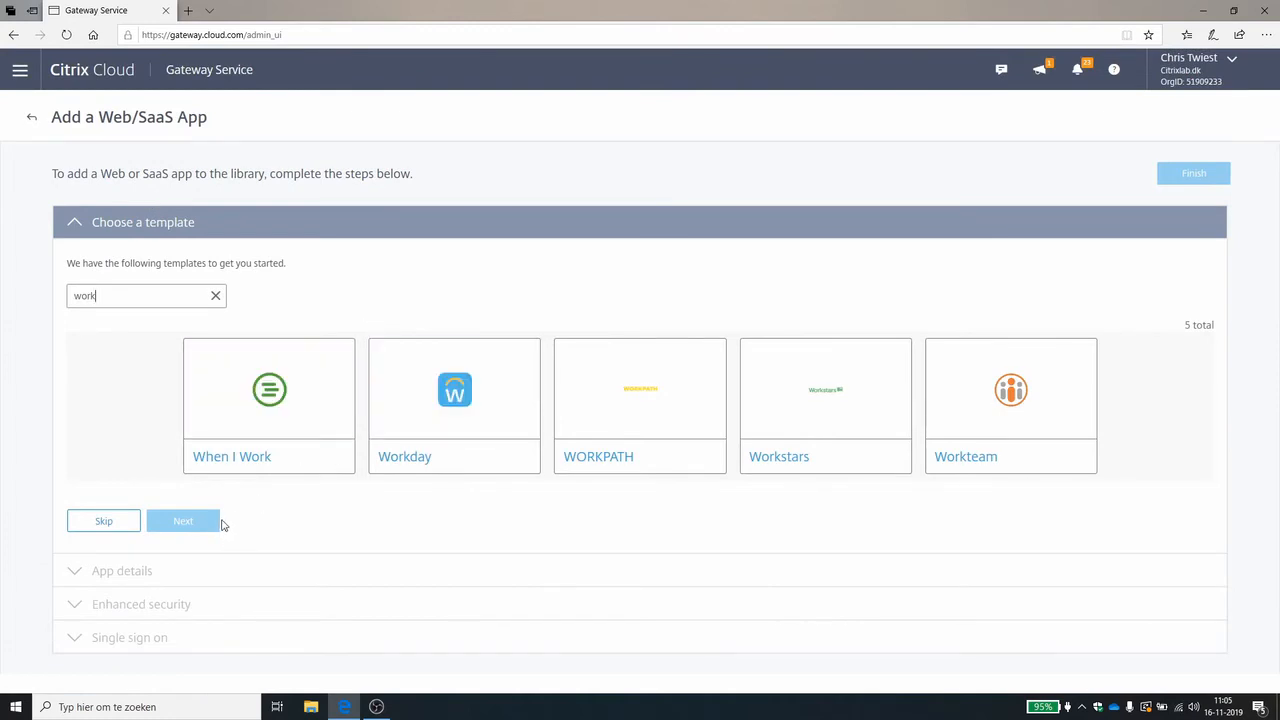
pyautogui.click(108, 522)
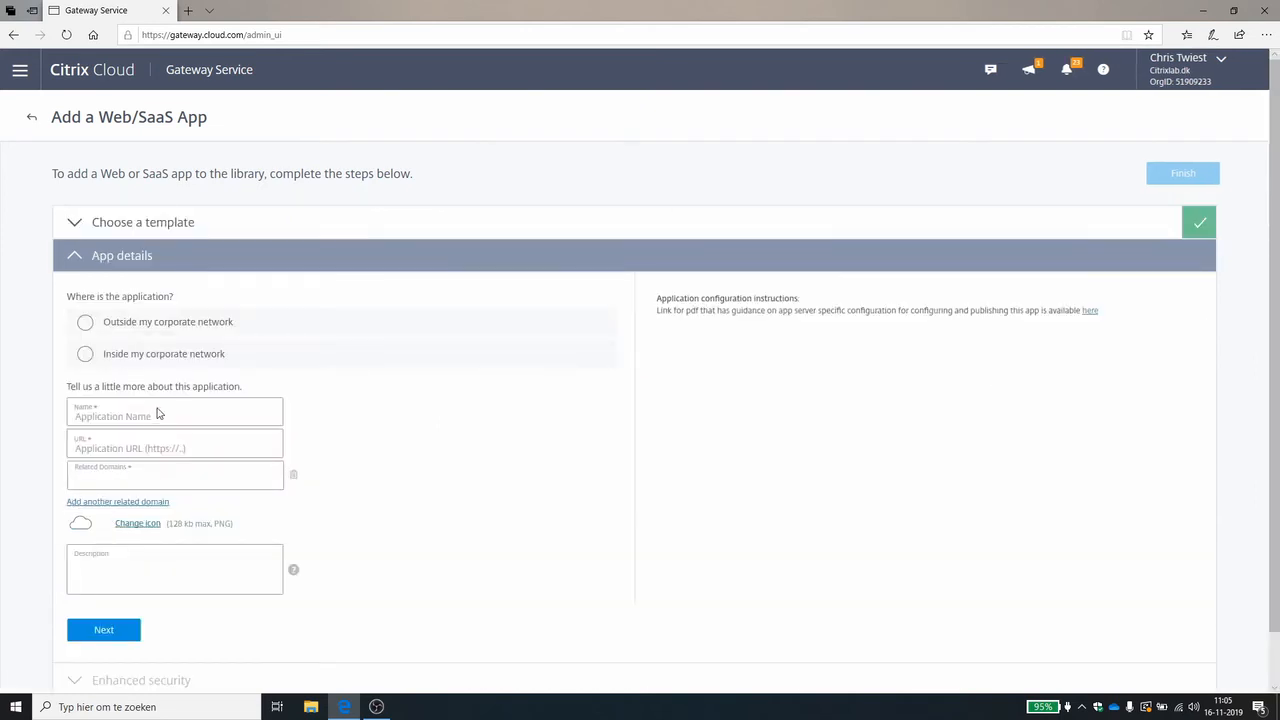
pyautogui.click(86, 324)
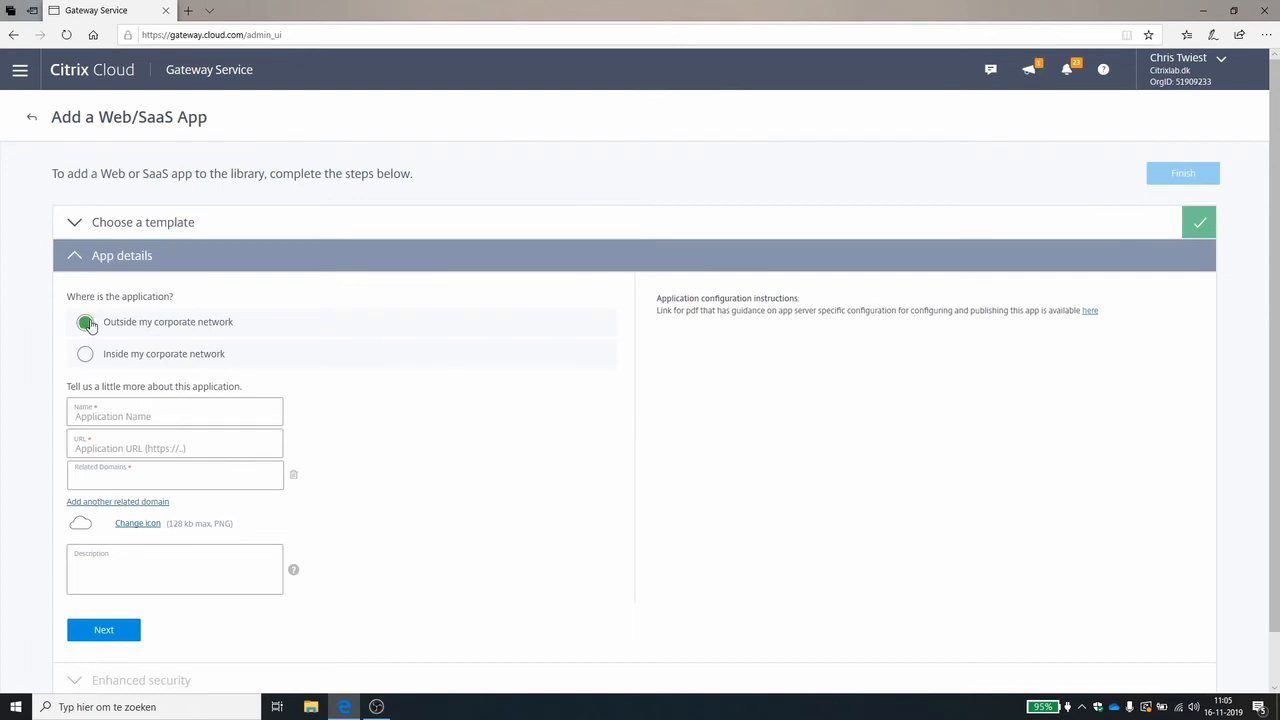
pyautogui.click(206, 414)
pyautogui.write('TechTarget')
pyautogui.hotkey('ctrl', 'v')
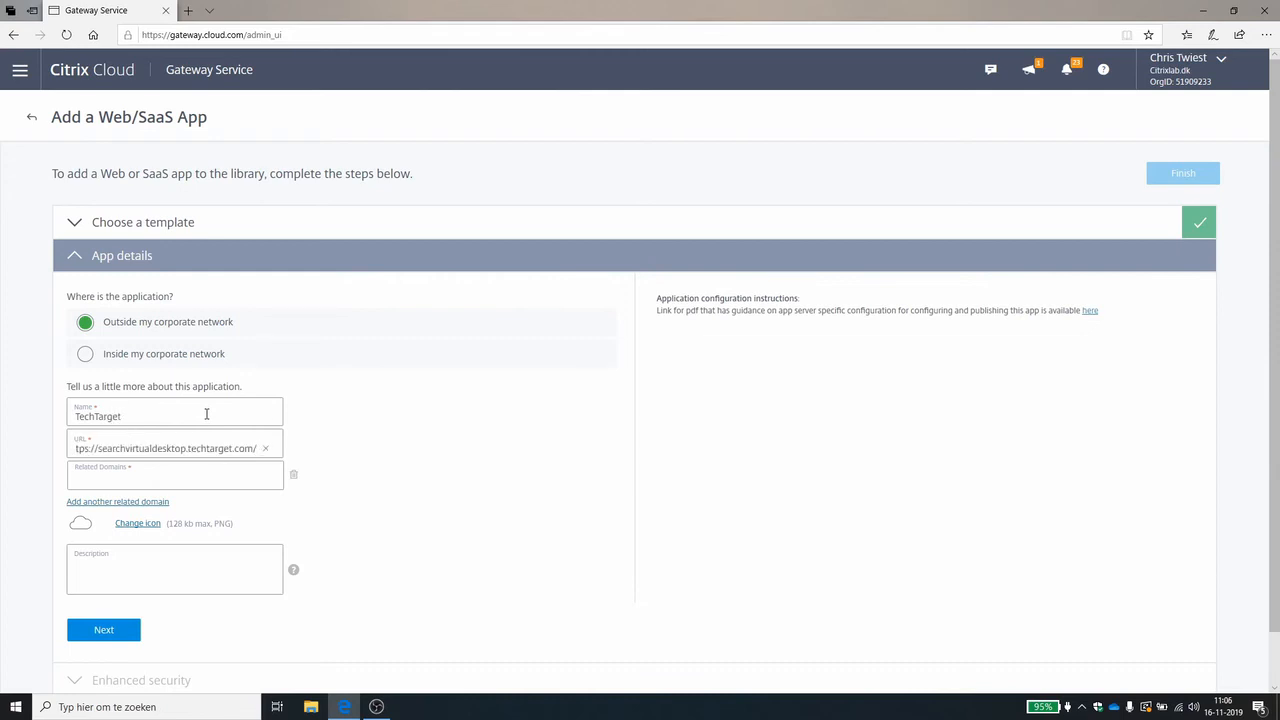
pyautogui.scroll(-1, 191, 603)
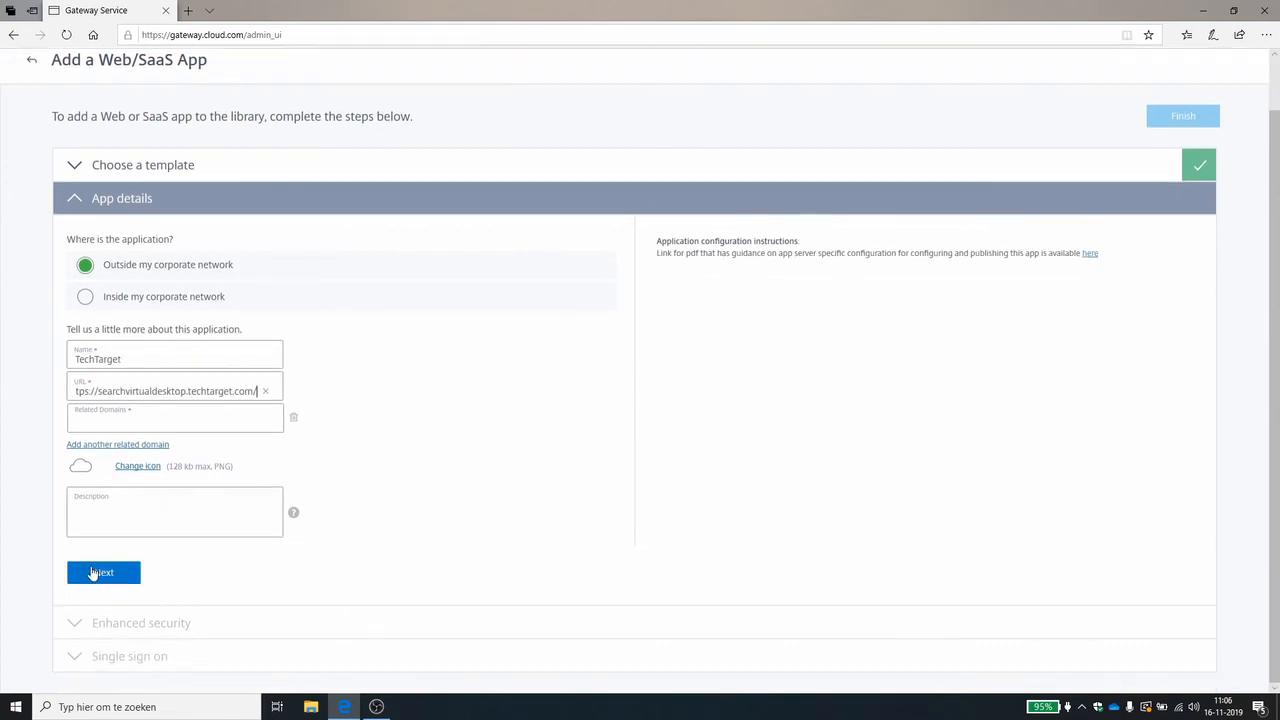
pyautogui.click(96, 572)
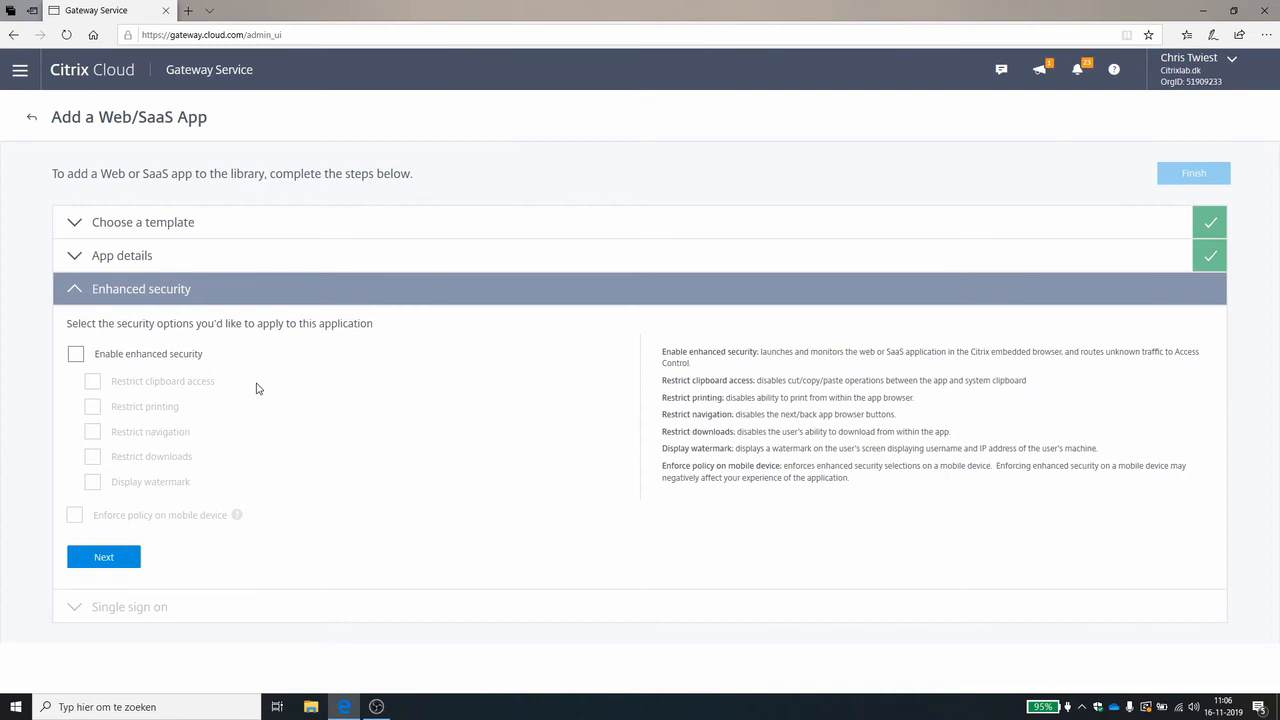
# Leave enhanced security off, set single sign-on to Don't use SSO, save, and finish adding the app.
pyautogui.click(136, 559)
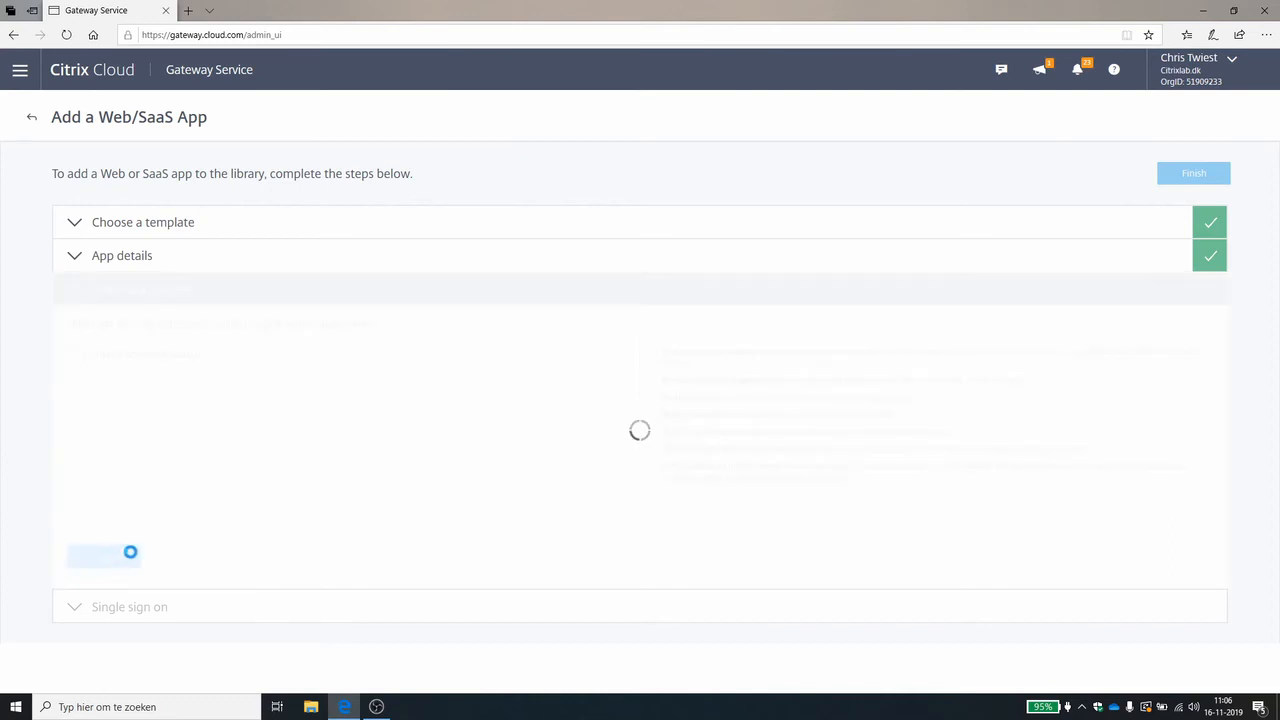
pyautogui.scroll(-3, 382, 460)
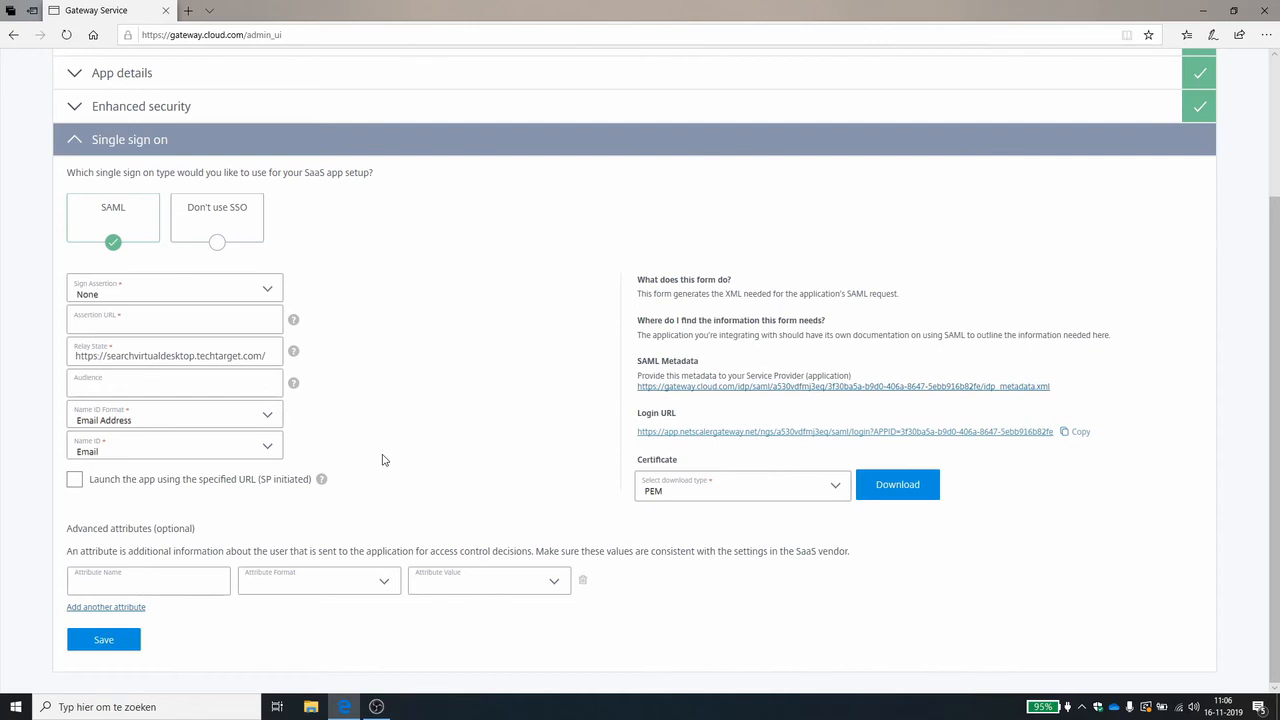
pyautogui.click(236, 221)
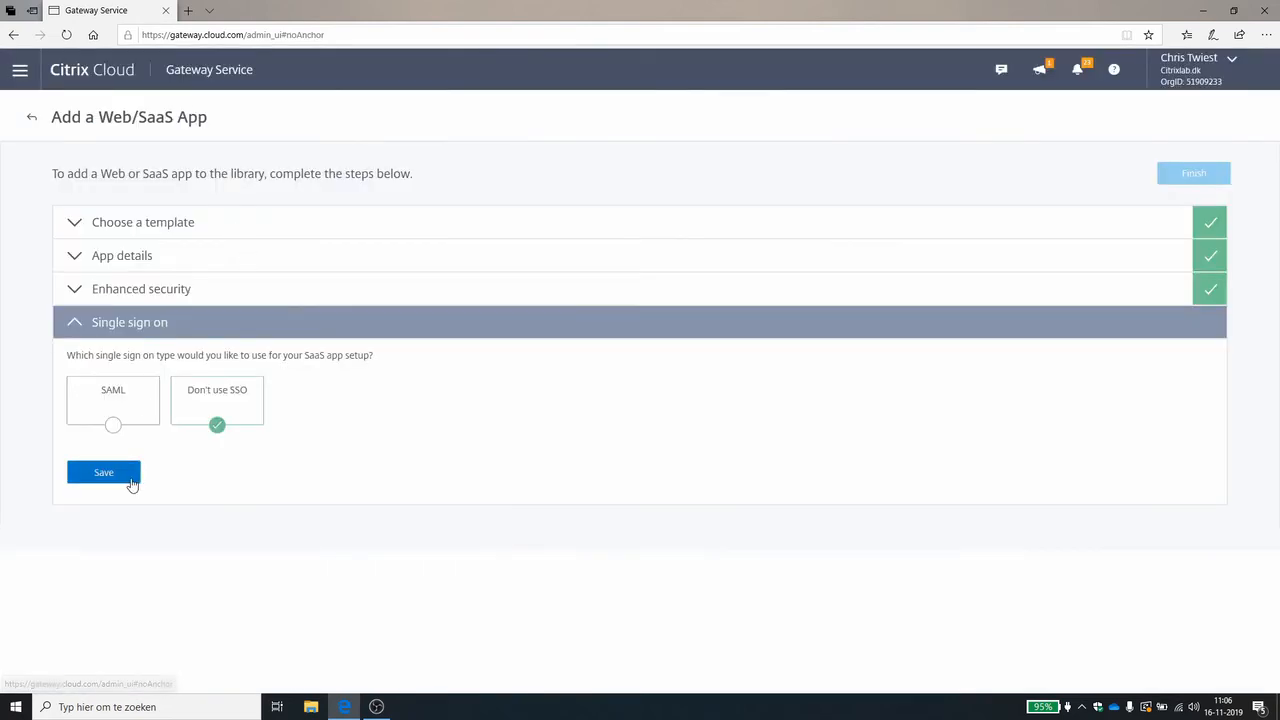
pyautogui.click(127, 478)
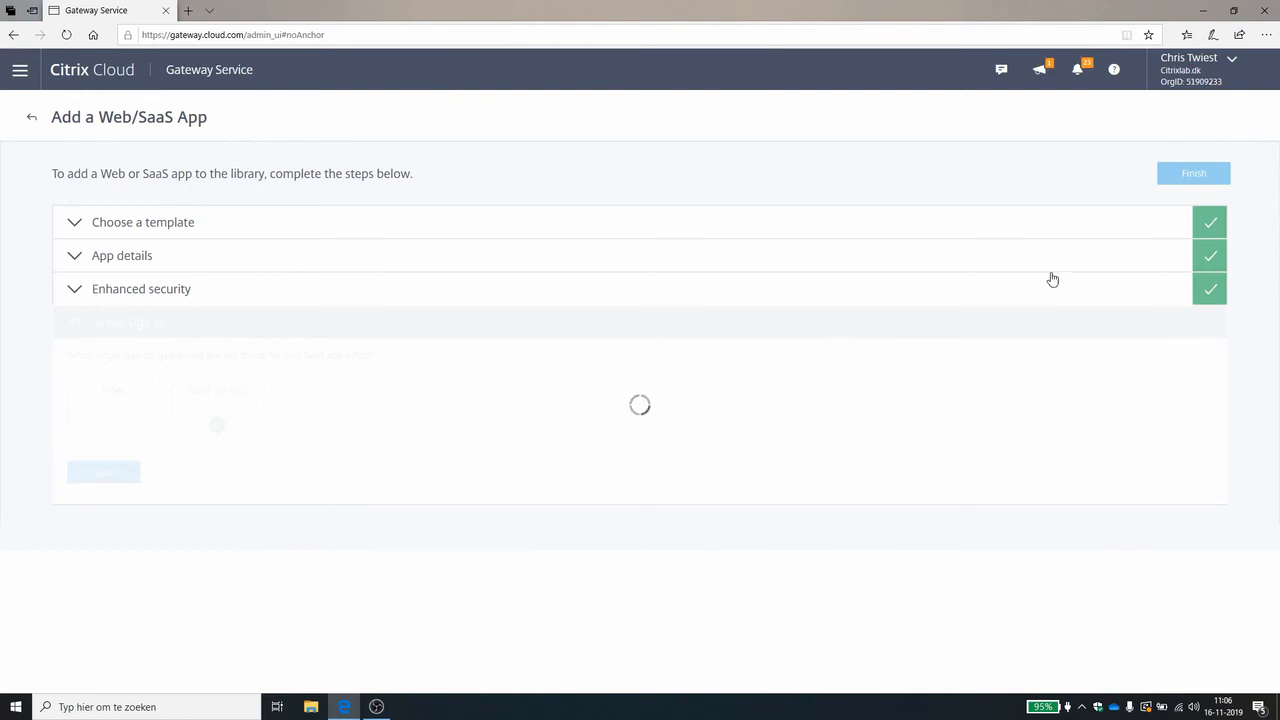
pyautogui.click(1194, 180)
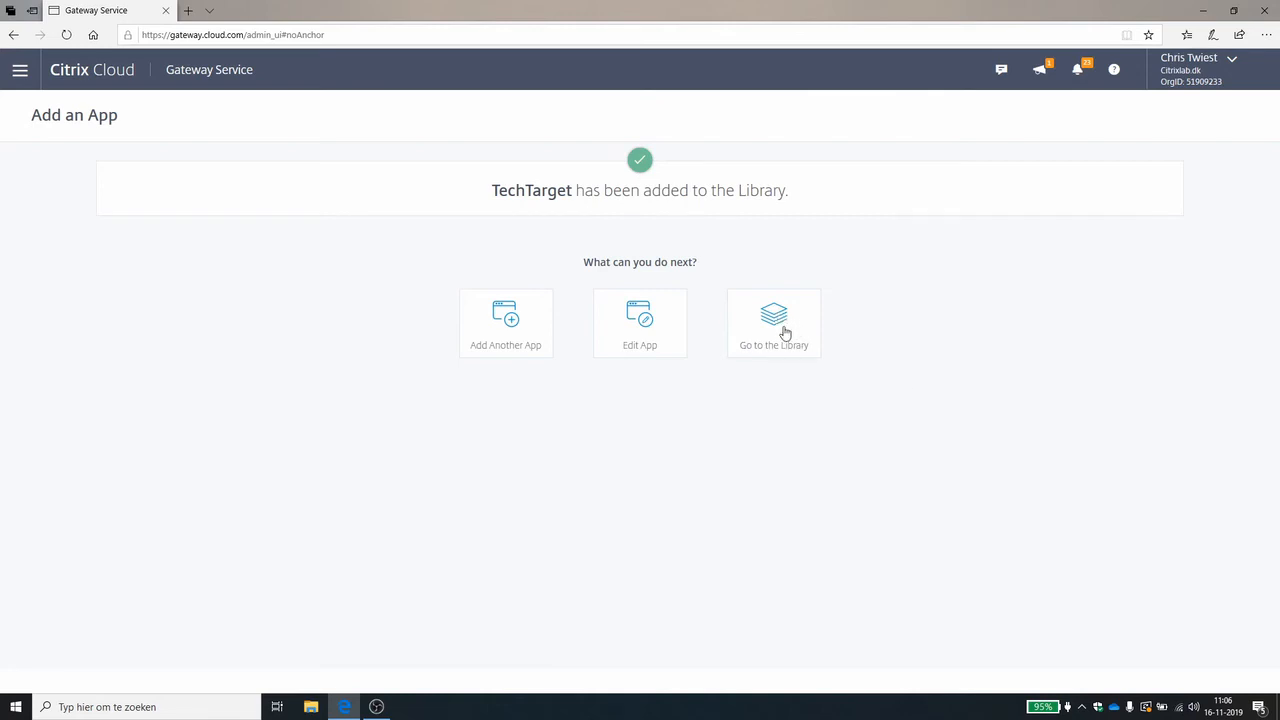
# Go to the Library and filter its offerings to the Gateway type.
pyautogui.click(20, 70)
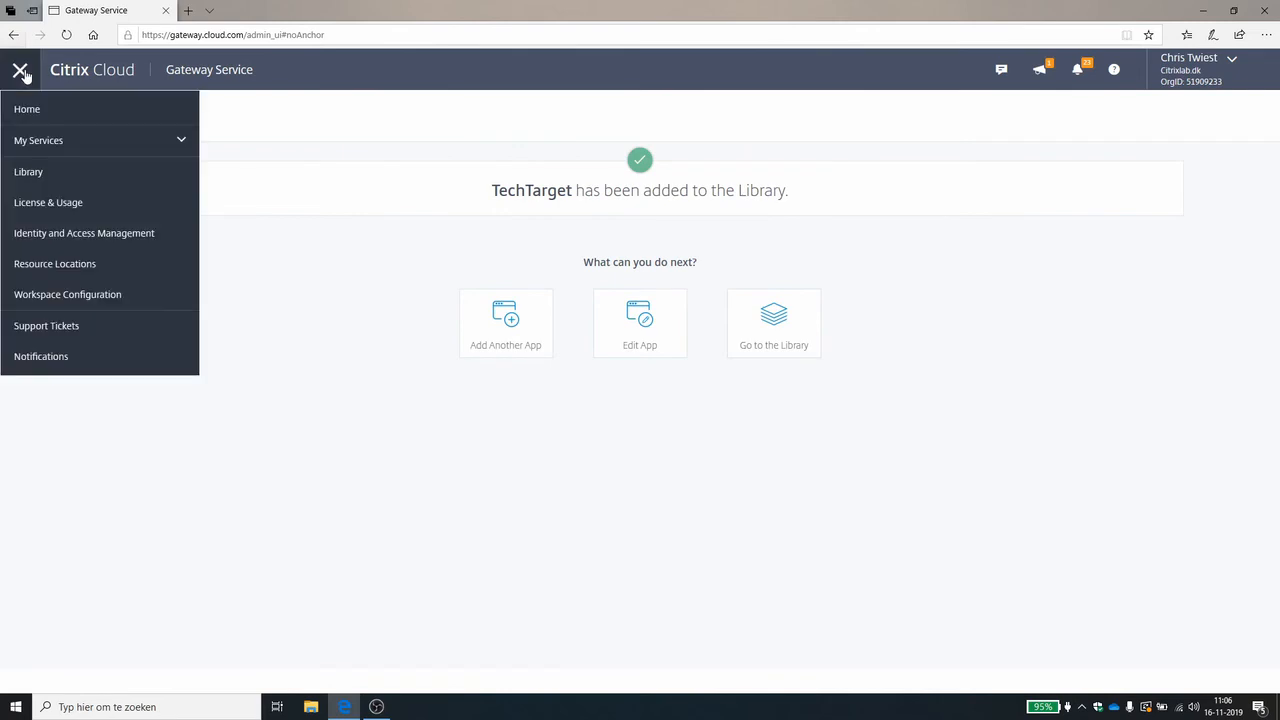
pyautogui.click(54, 178)
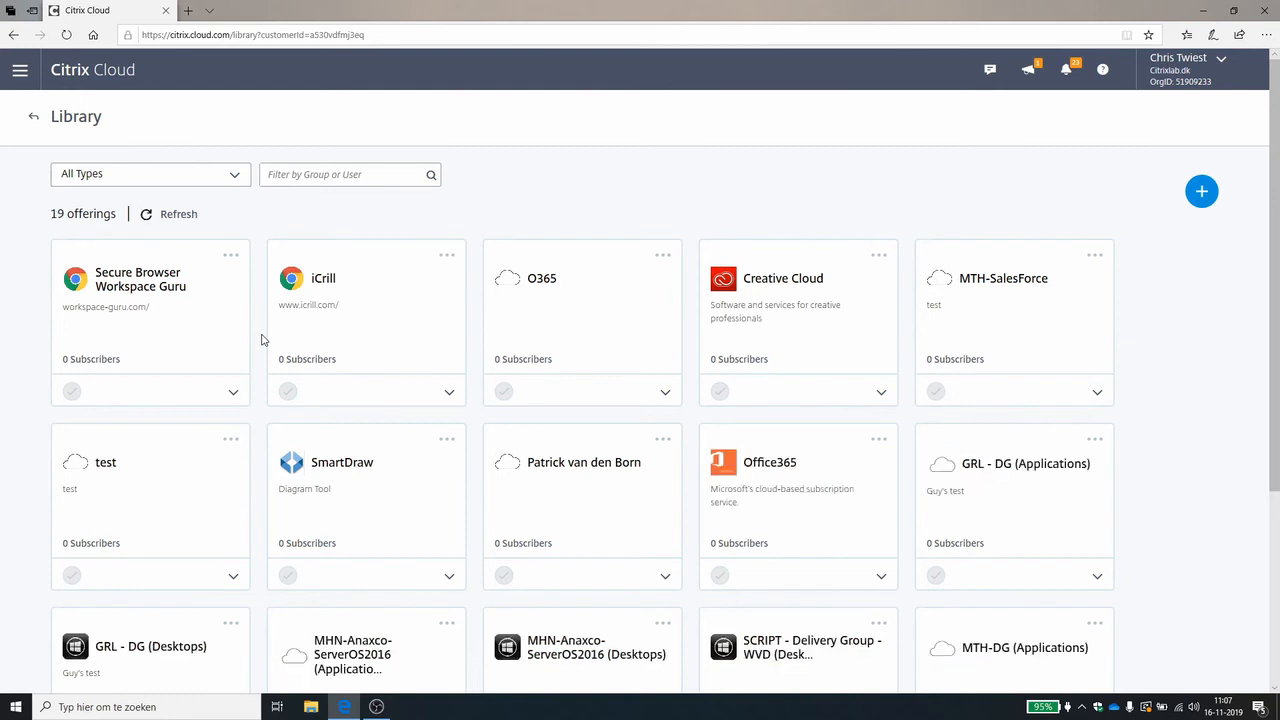
pyautogui.click(205, 182)
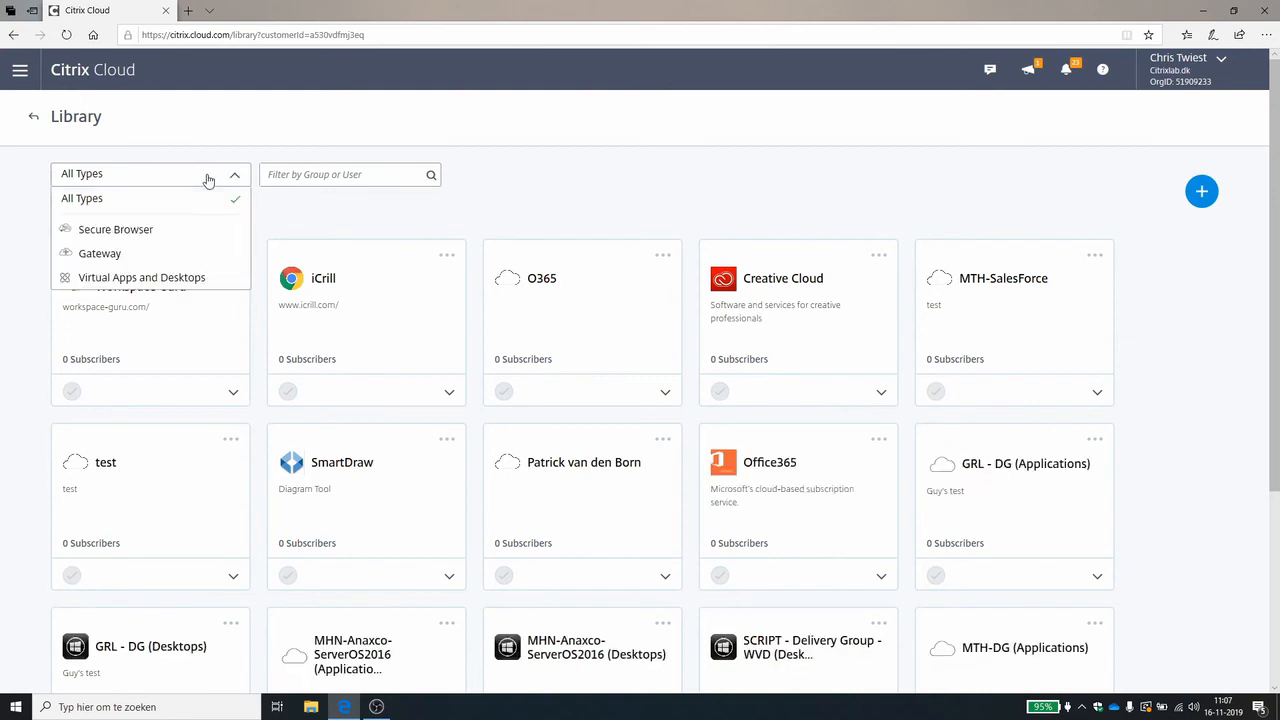
pyautogui.click(100, 254)
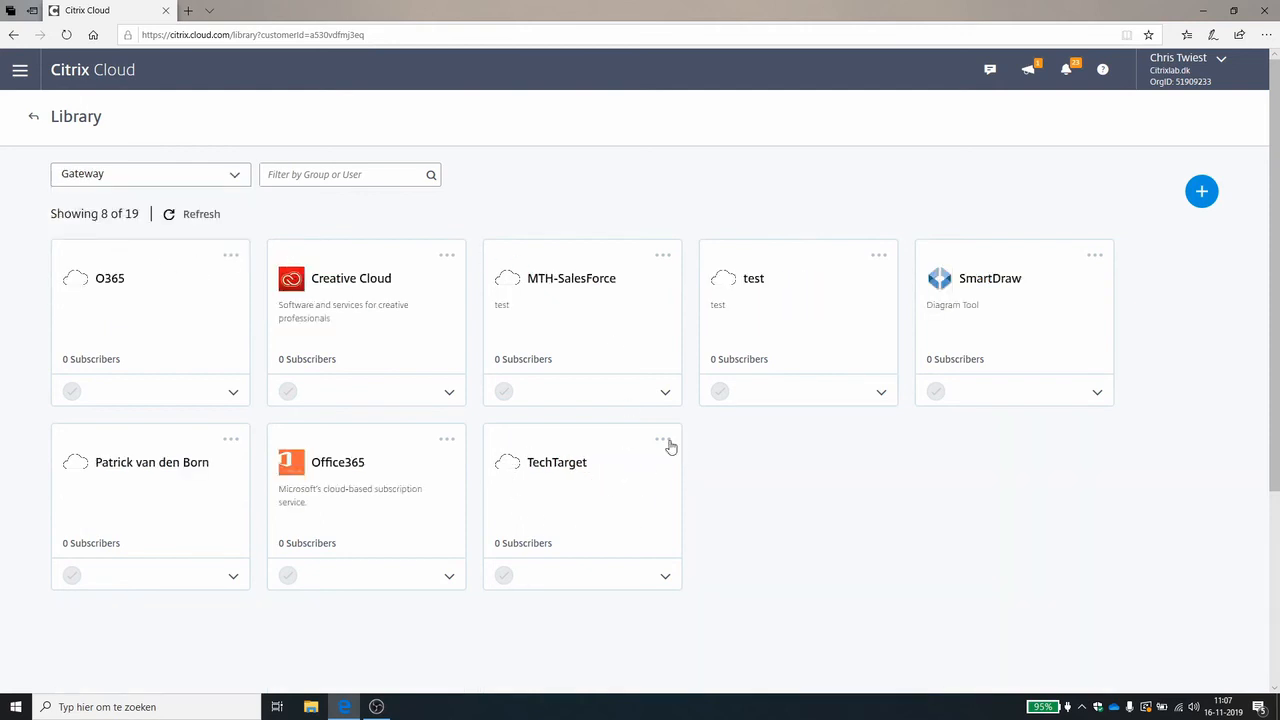
# Subscribe the user's own account from the dtncomputers.nl domain to the TechTarget offering and close subscriber management.
pyautogui.click(664, 443)
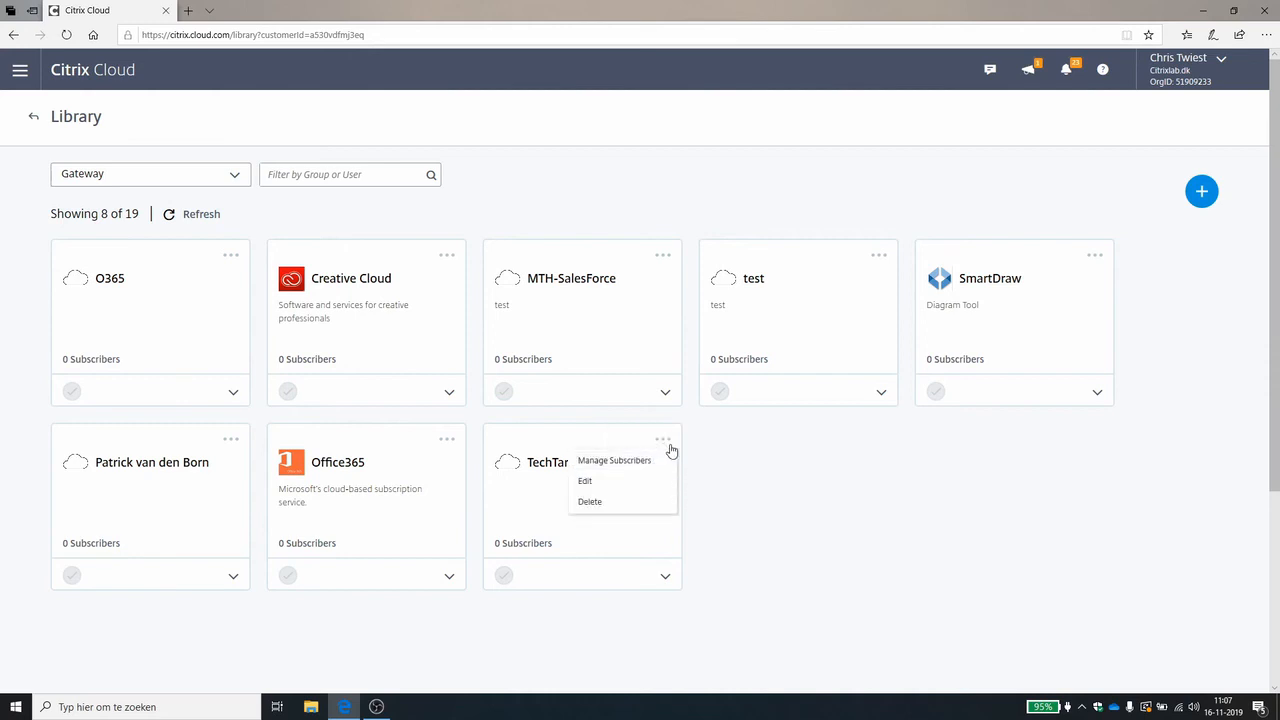
pyautogui.click(652, 461)
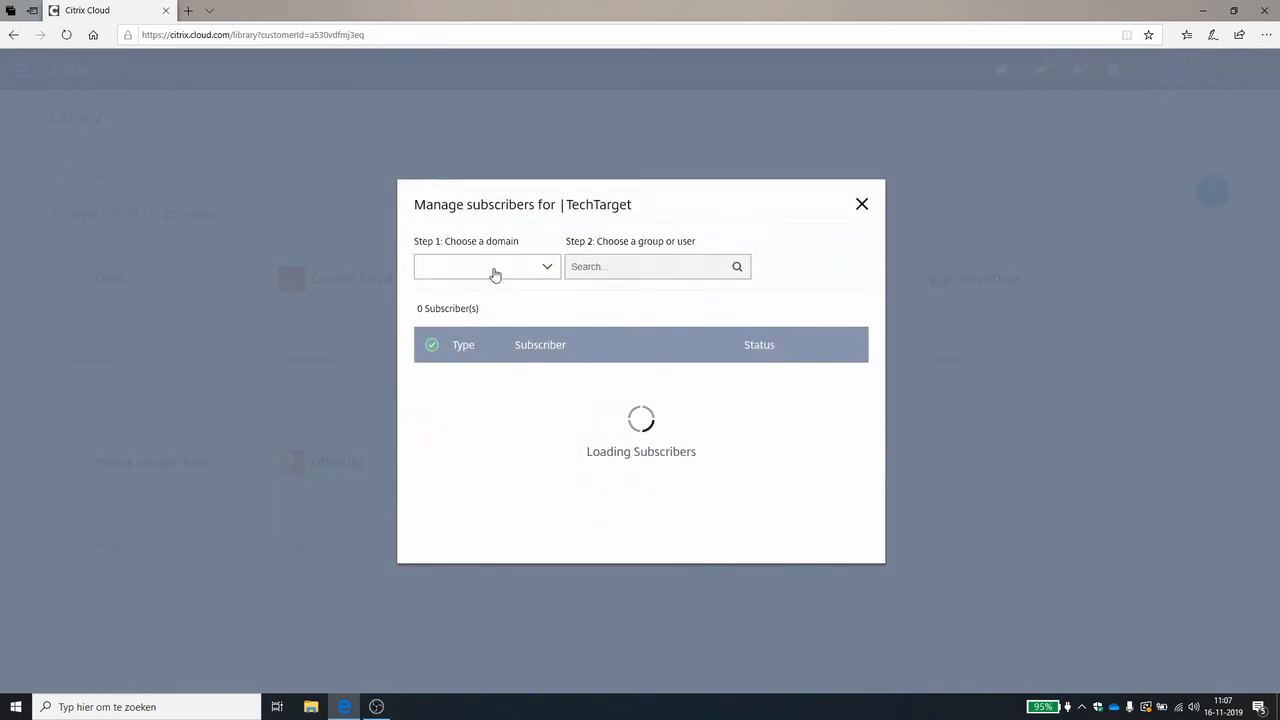
pyautogui.click(496, 273)
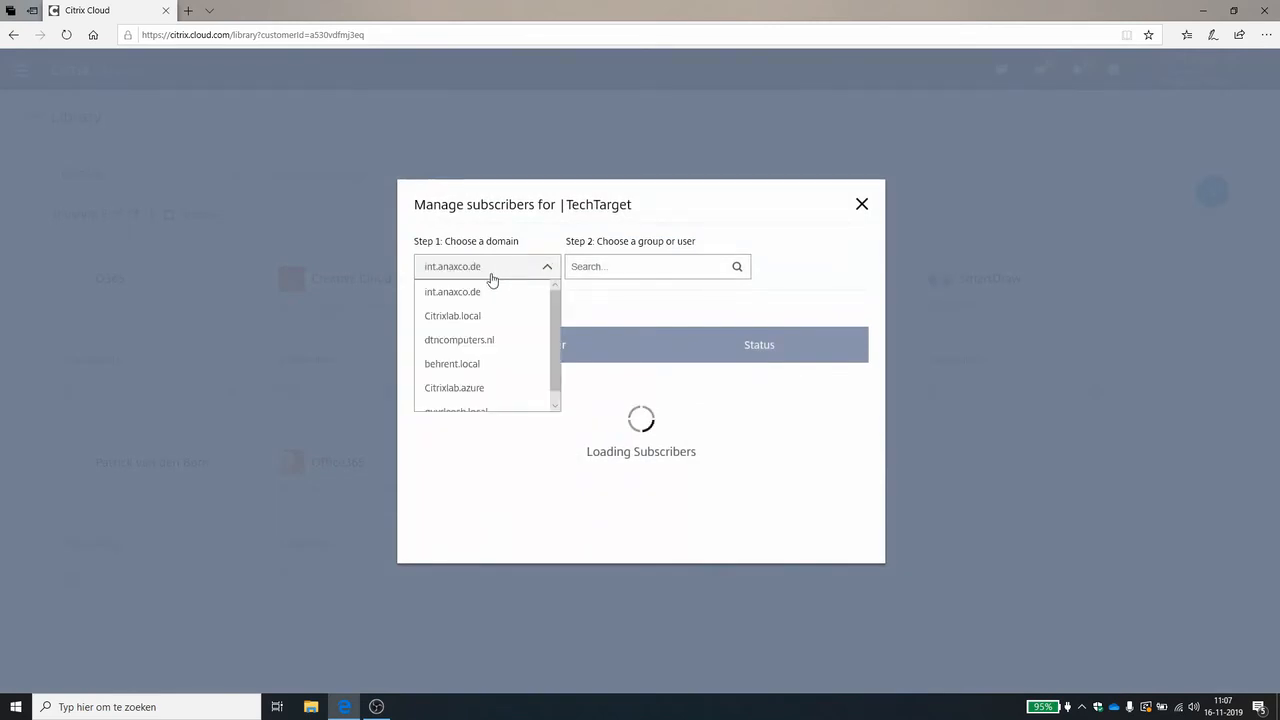
pyautogui.click(470, 342)
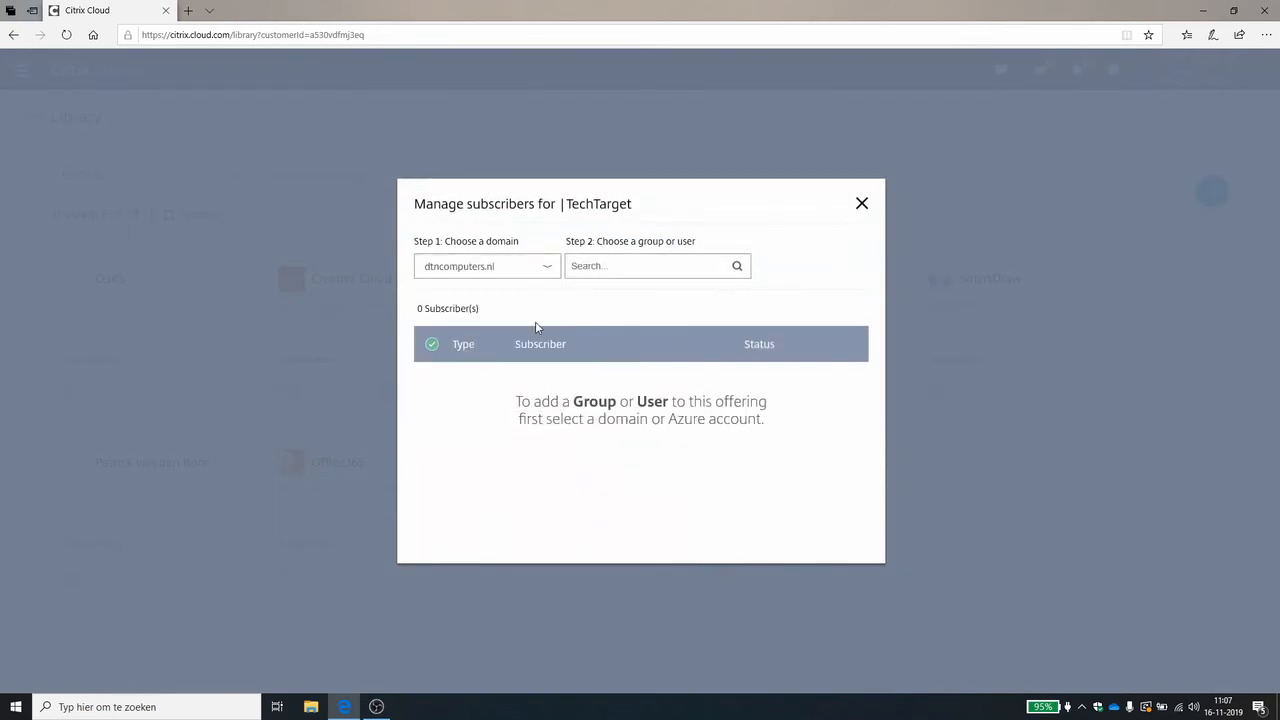
pyautogui.click(611, 268)
pyautogui.write('chris')
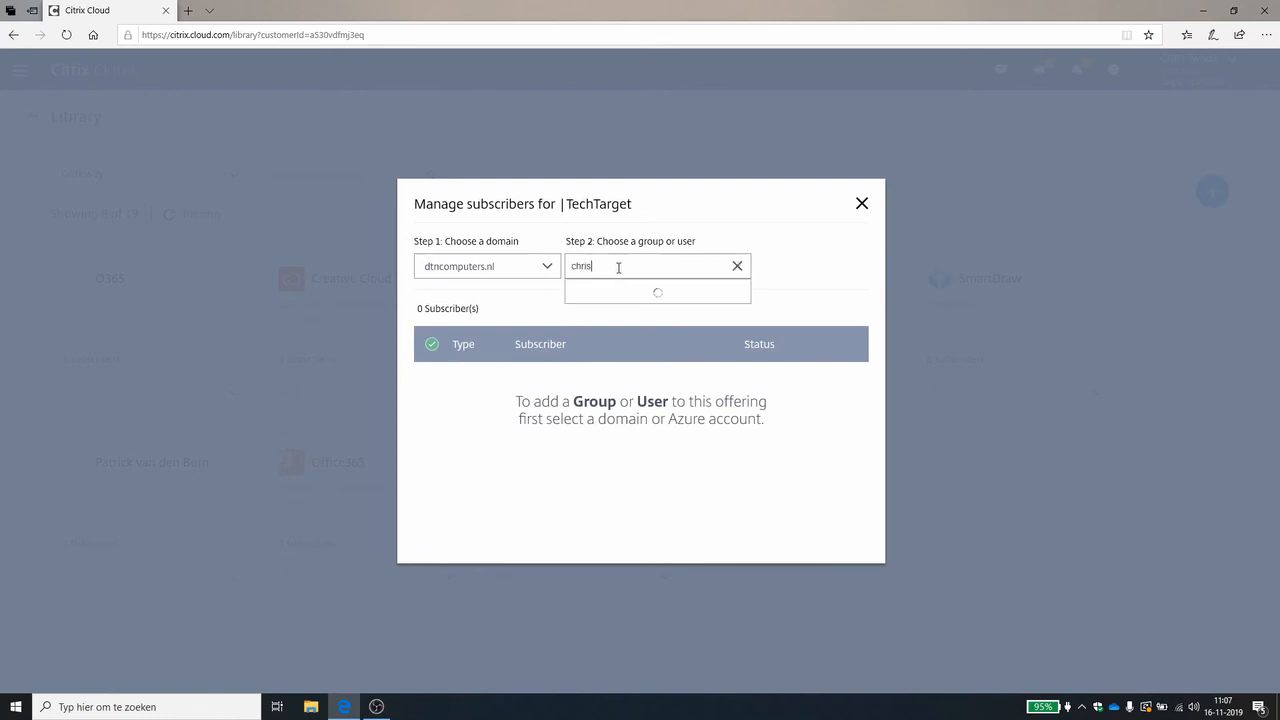
pyautogui.click(620, 362)
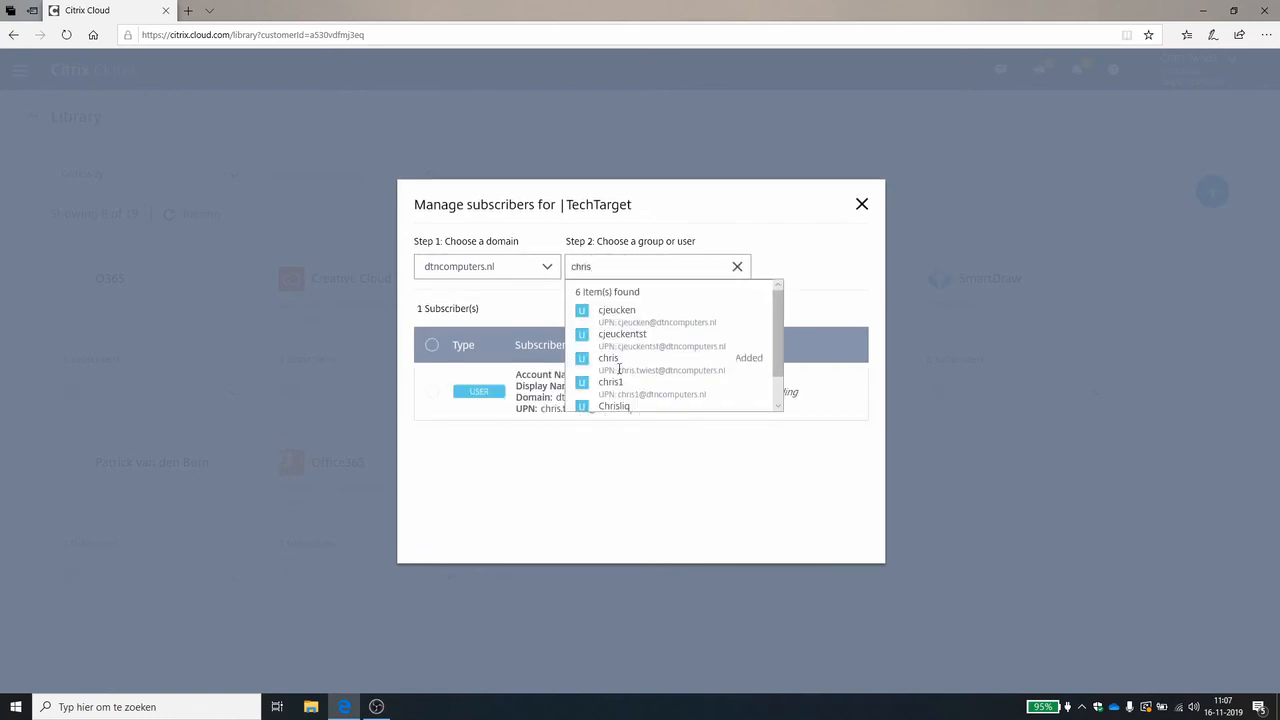
pyautogui.click(555, 478)
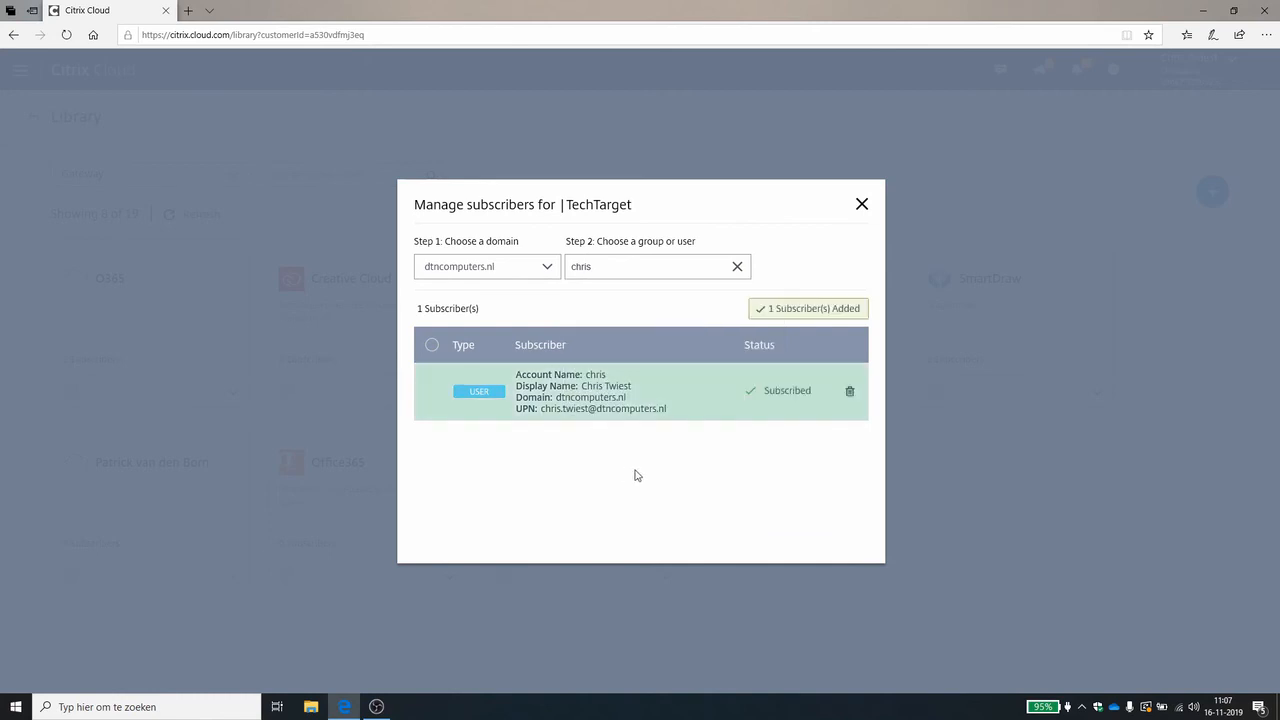
pyautogui.click(861, 205)
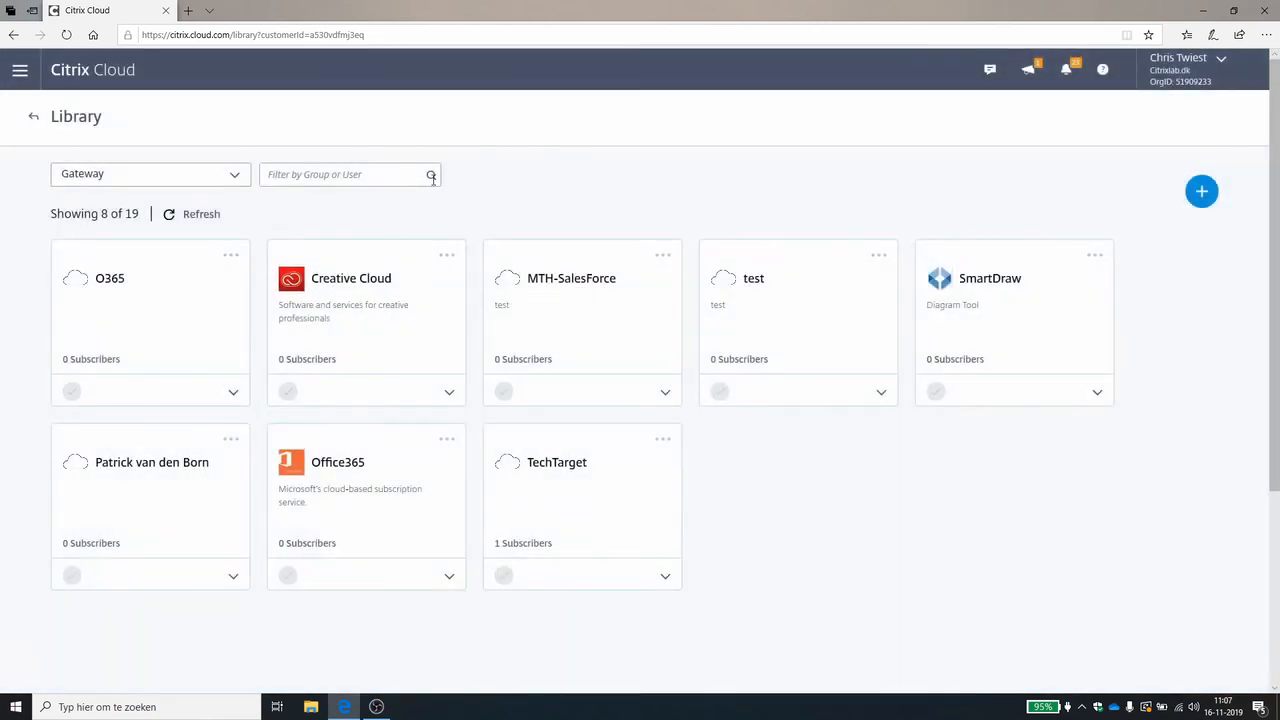
# Open Citrix Workspace in a new browser tab, launch the TechTarget app to test it, and close its page.
pyautogui.click(189, 14)
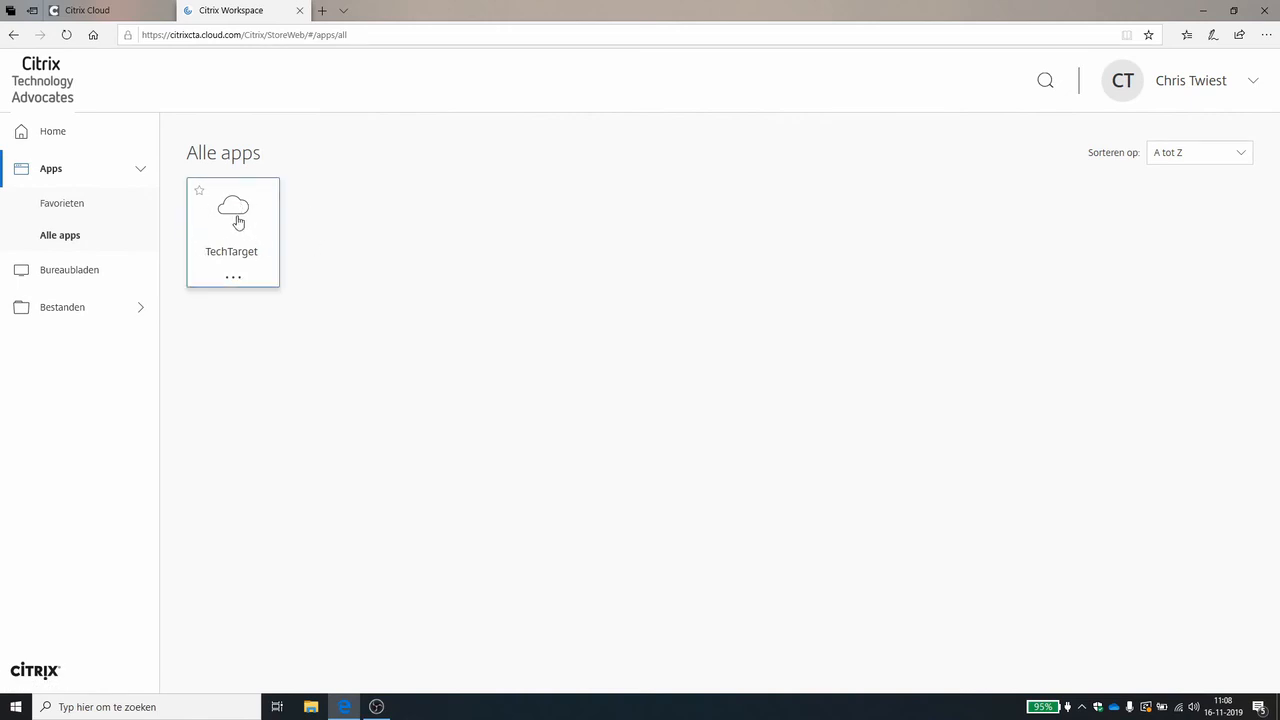
pyautogui.click(236, 207)
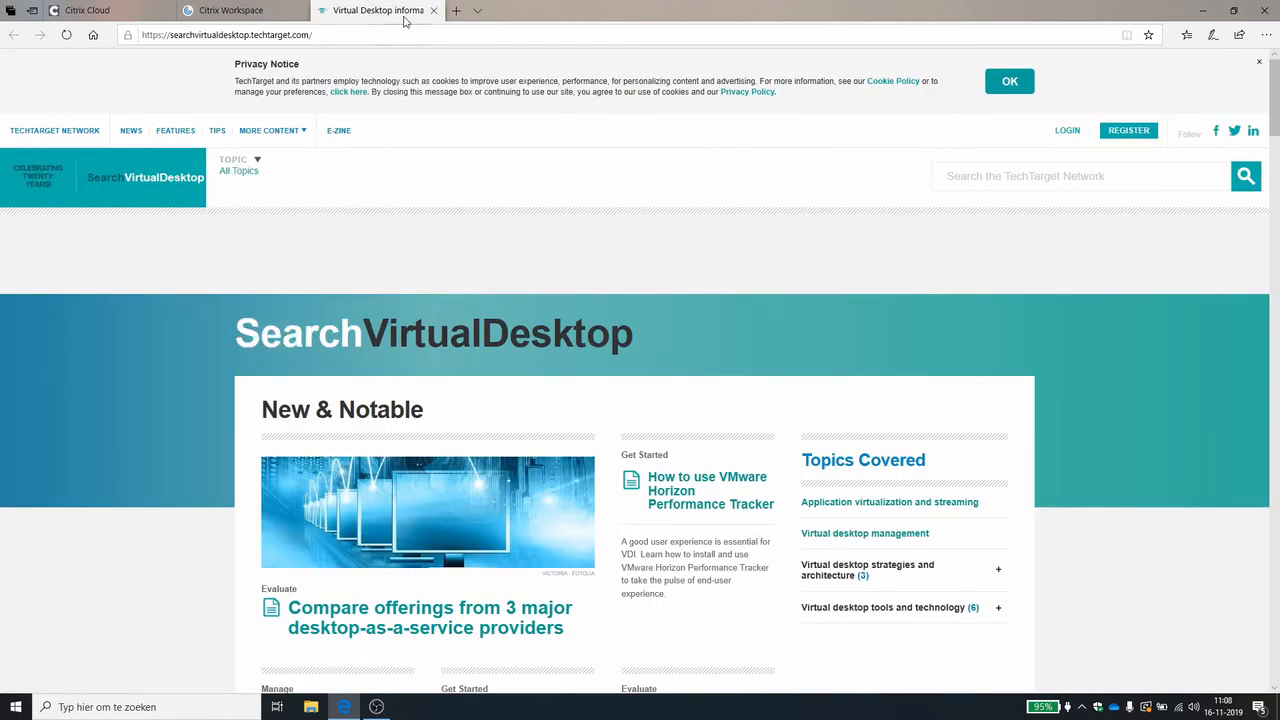
pyautogui.click(434, 11)
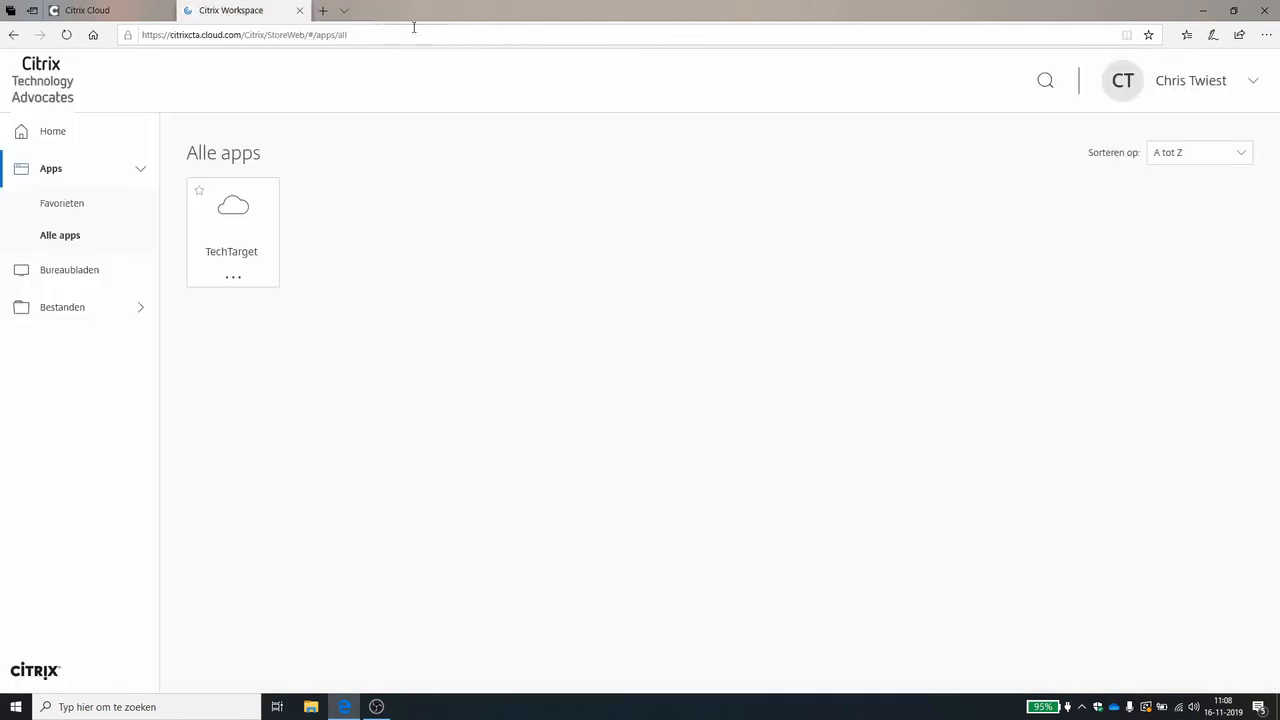
# Show all desktops in the workspace and launch Desktop Workspace Guru.
pyautogui.click(105, 279)
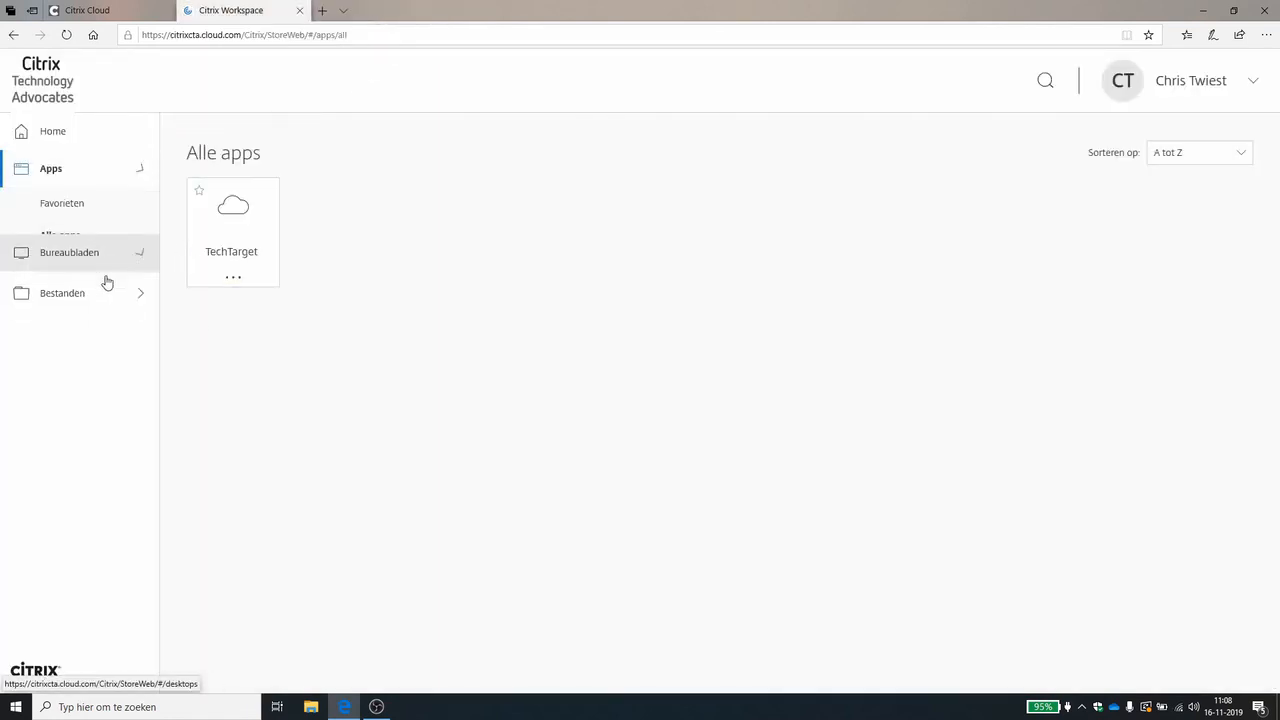
pyautogui.click(96, 277)
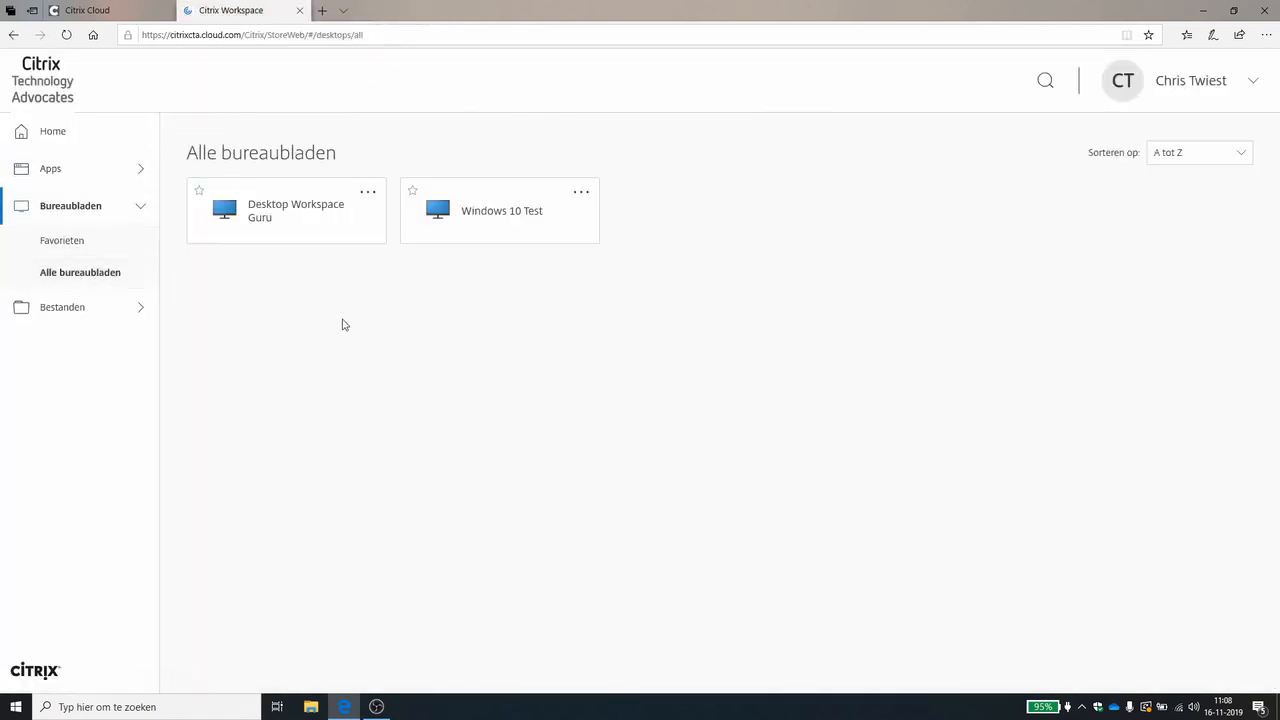
pyautogui.click(298, 221)
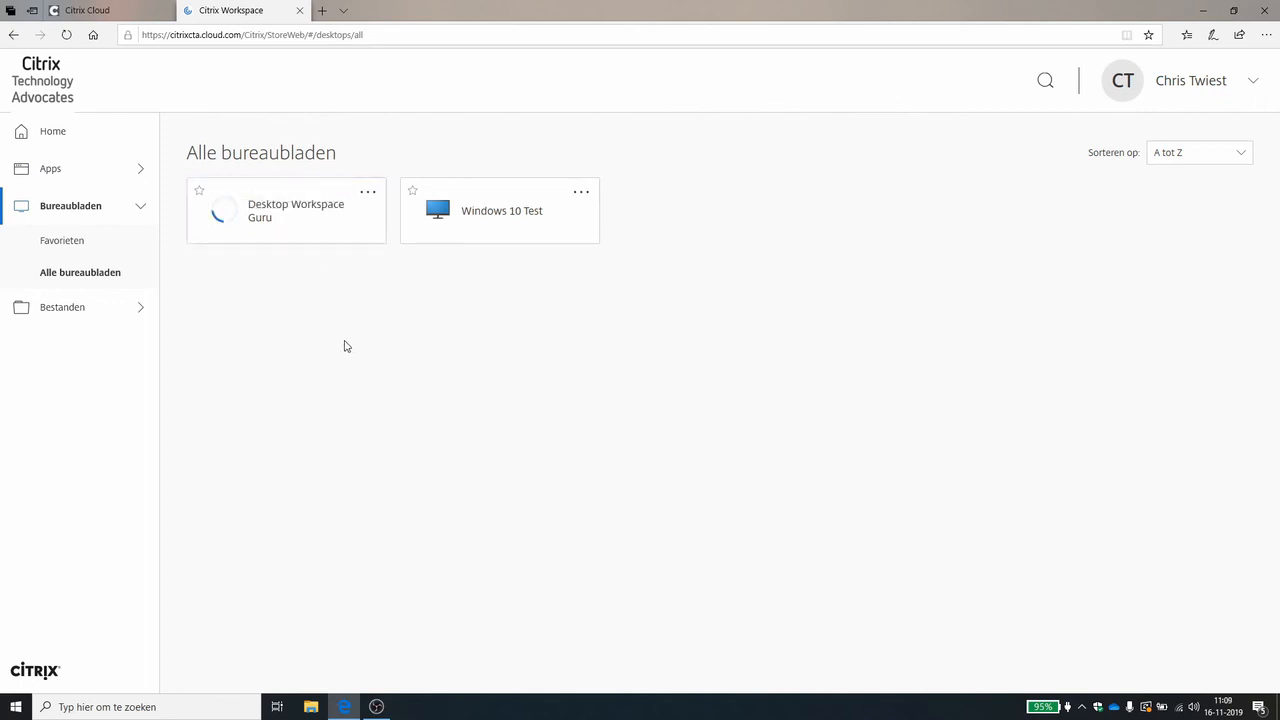